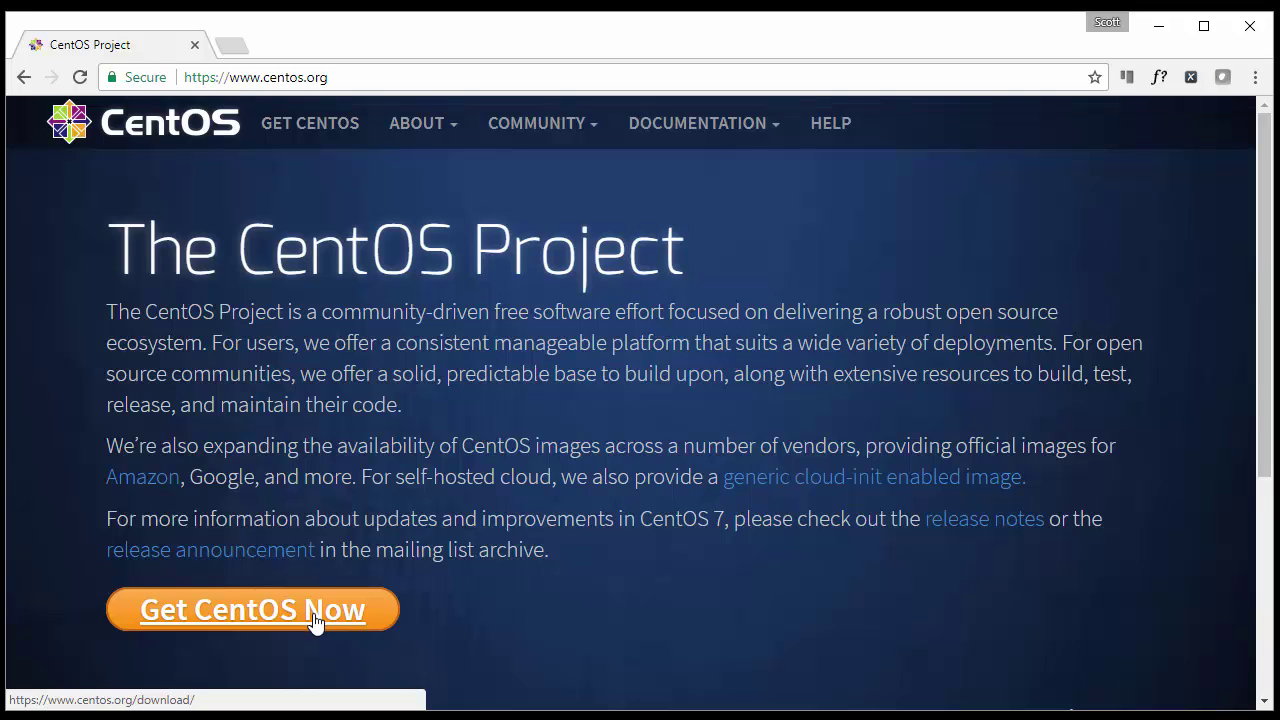
Step: Download CentOS-7-x86_64-DVD-1611.iso from a mirror via the CentOS DVD ISO page
{"action": "left_click", "coordinate": [314, 620]}
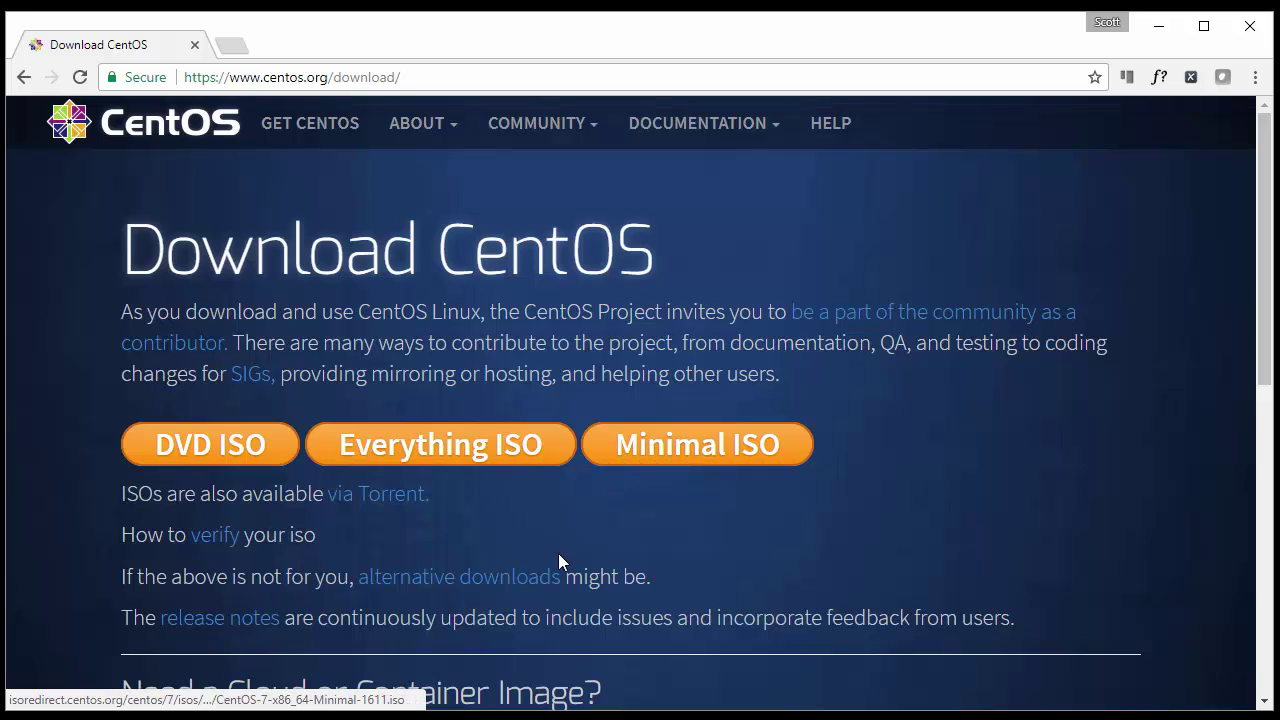
{"action": "left_click", "coordinate": [228, 452]}
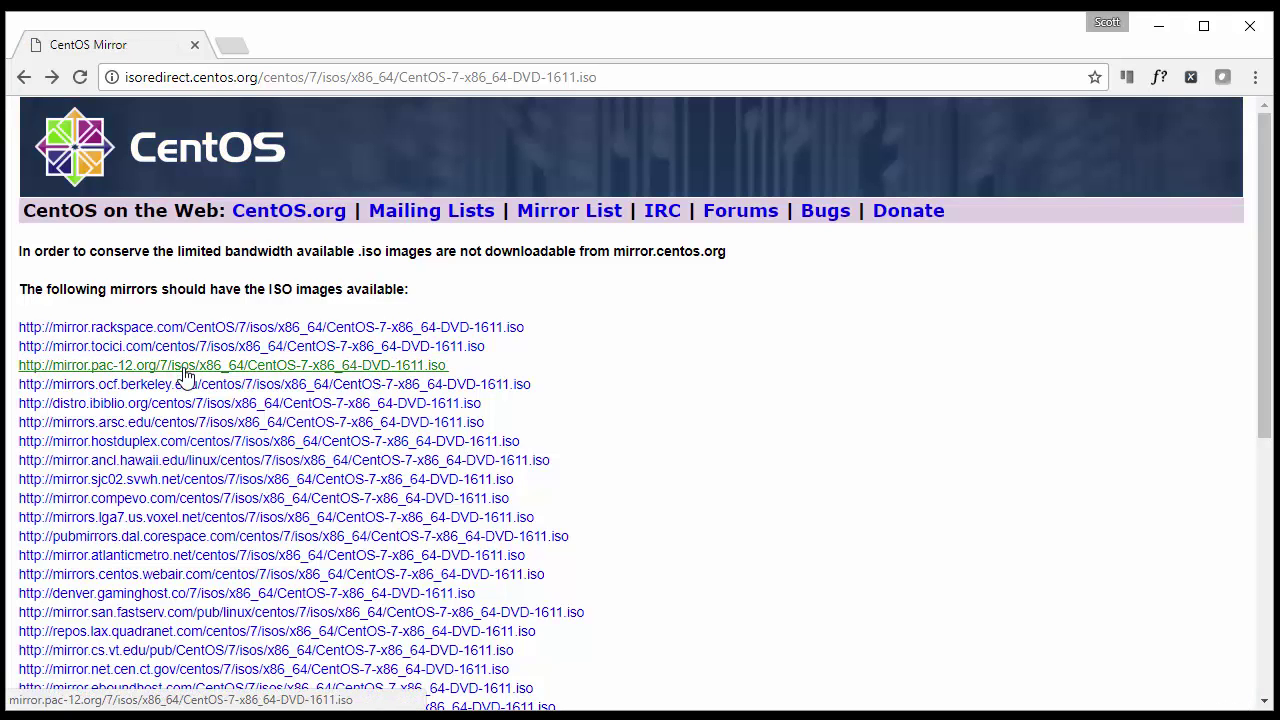
{"action": "left_click", "coordinate": [183, 406]}
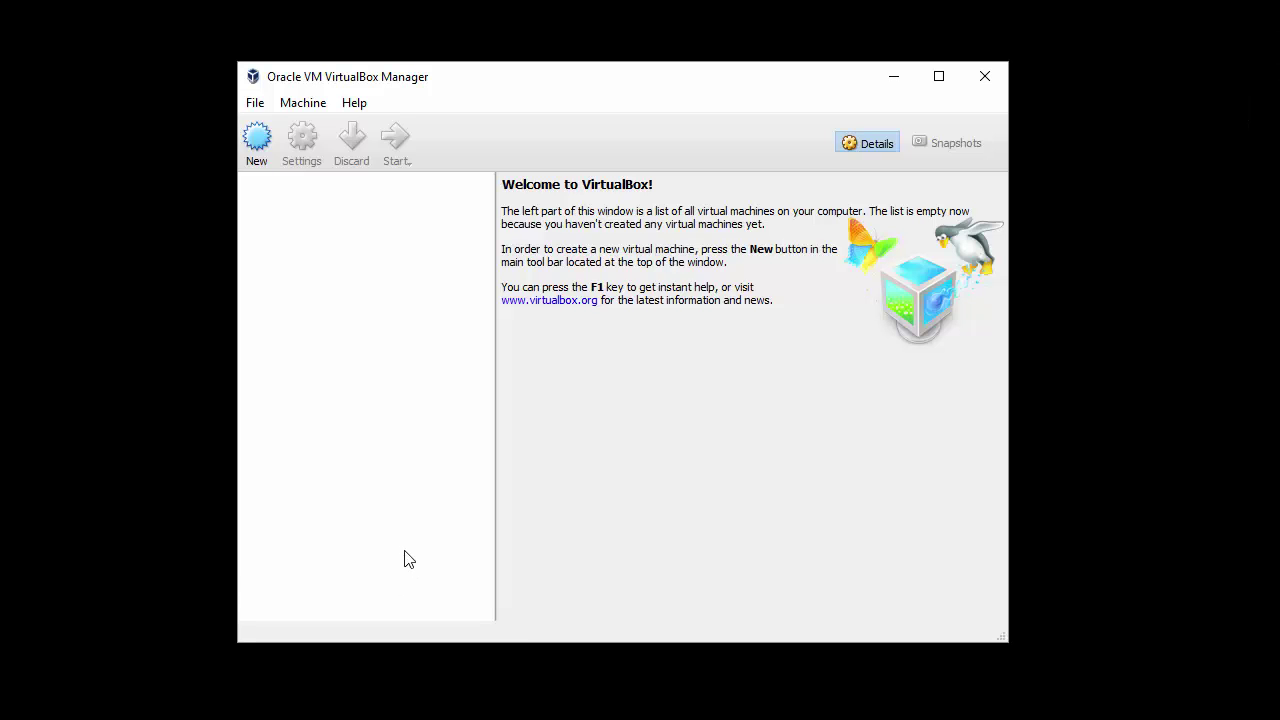
Step: Create a new VM named server01 with type Linux and version Red Hat (64-bit)
{"action": "left_click", "coordinate": [257, 140]}
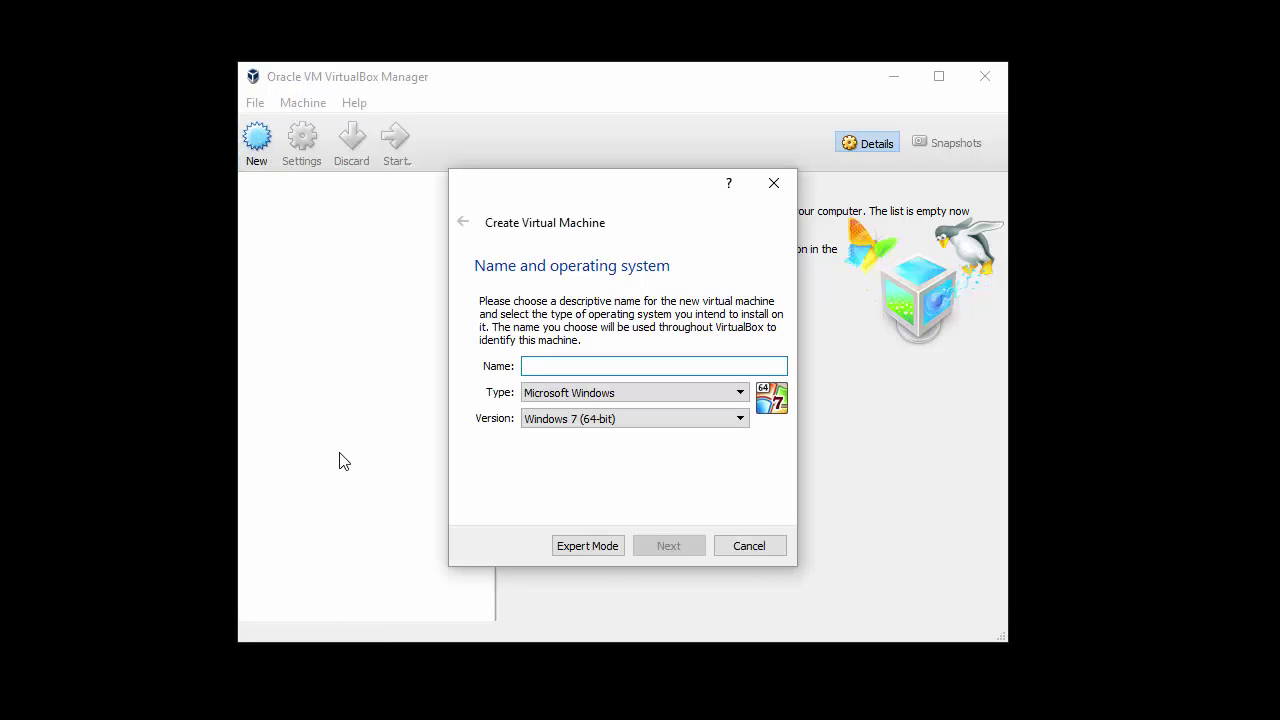
{"action": "type", "text": "ser"}
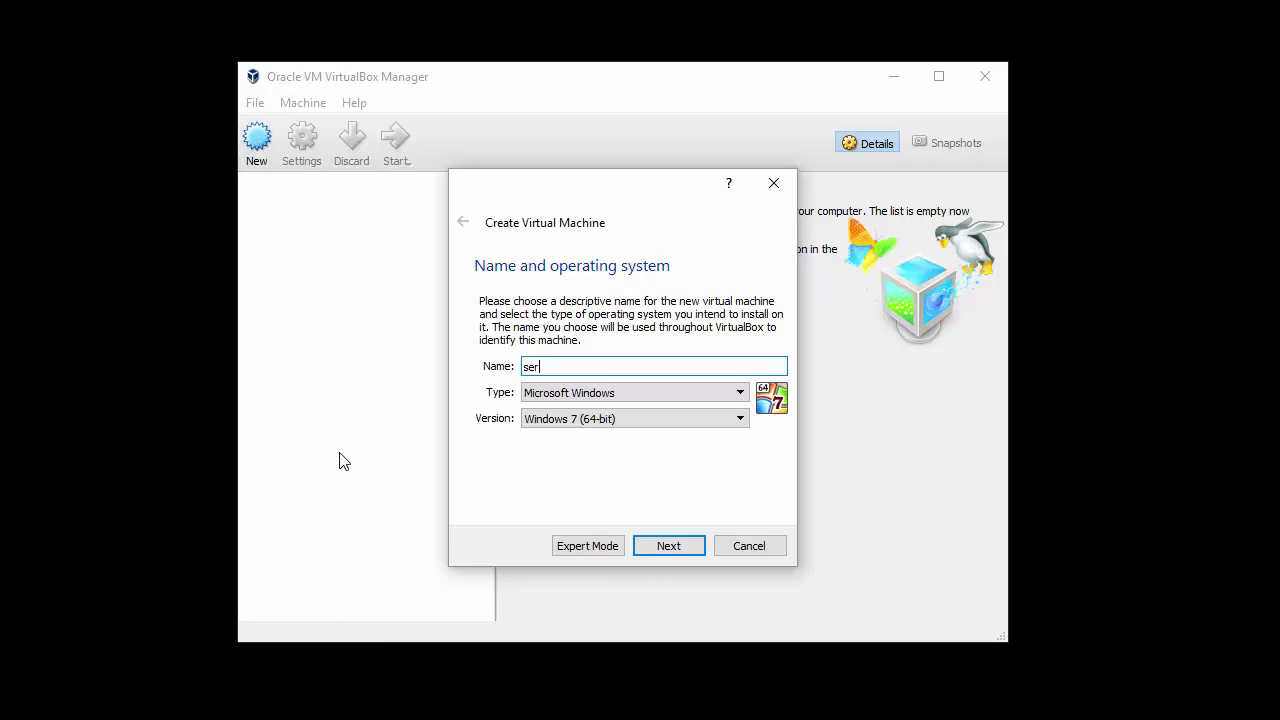
{"action": "type", "text": "ver01"}
{"action": "left_click", "coordinate": [552, 395]}
{"action": "left_click", "coordinate": [548, 422]}
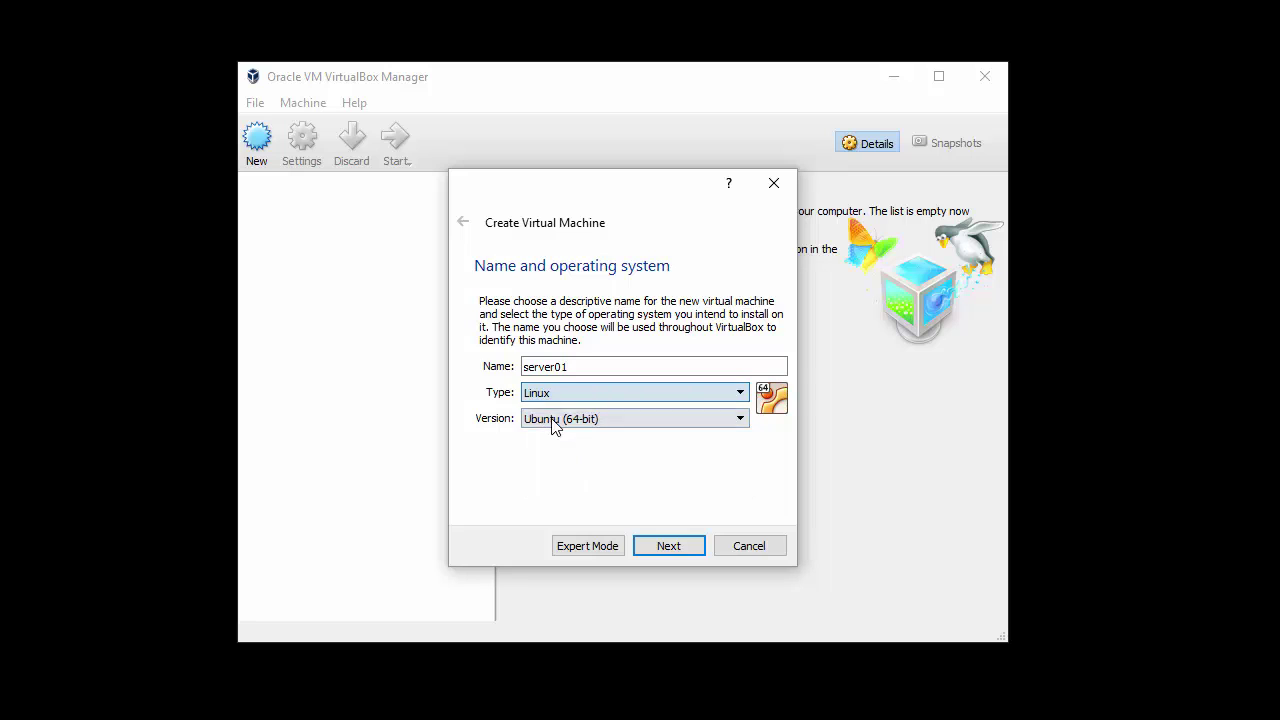
{"action": "left_click", "coordinate": [585, 420]}
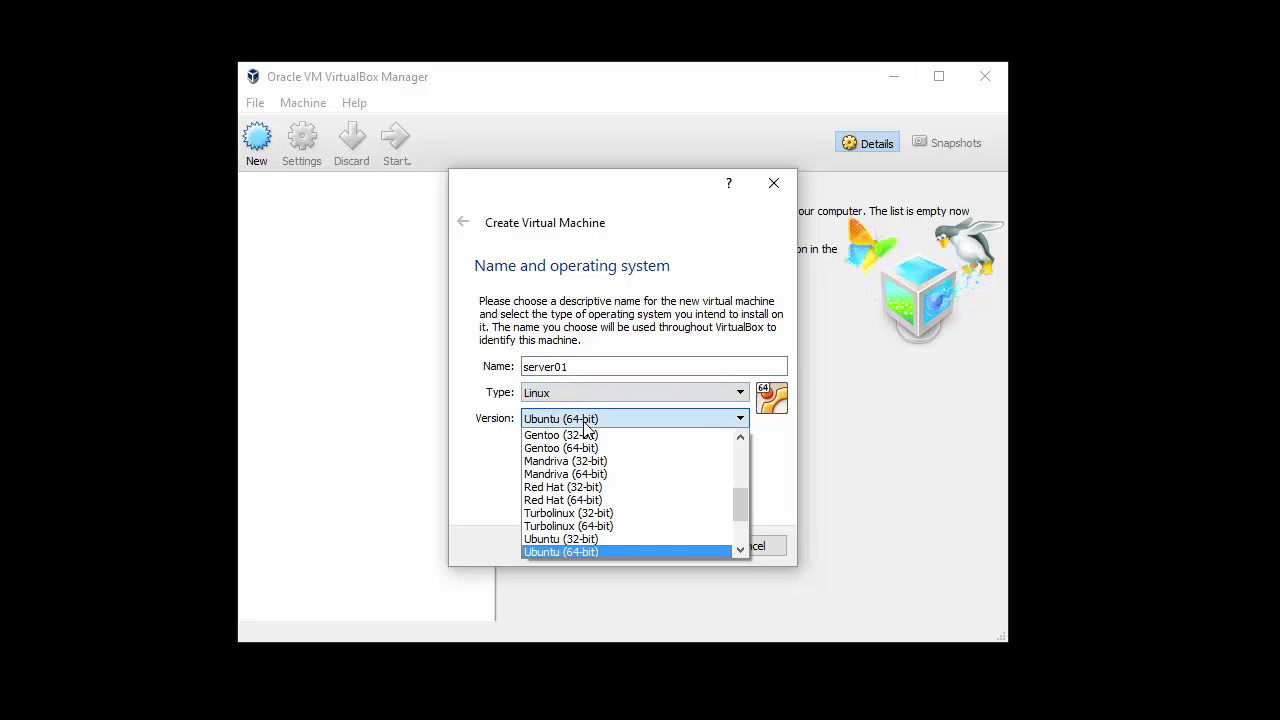
{"action": "left_click", "coordinate": [582, 498]}
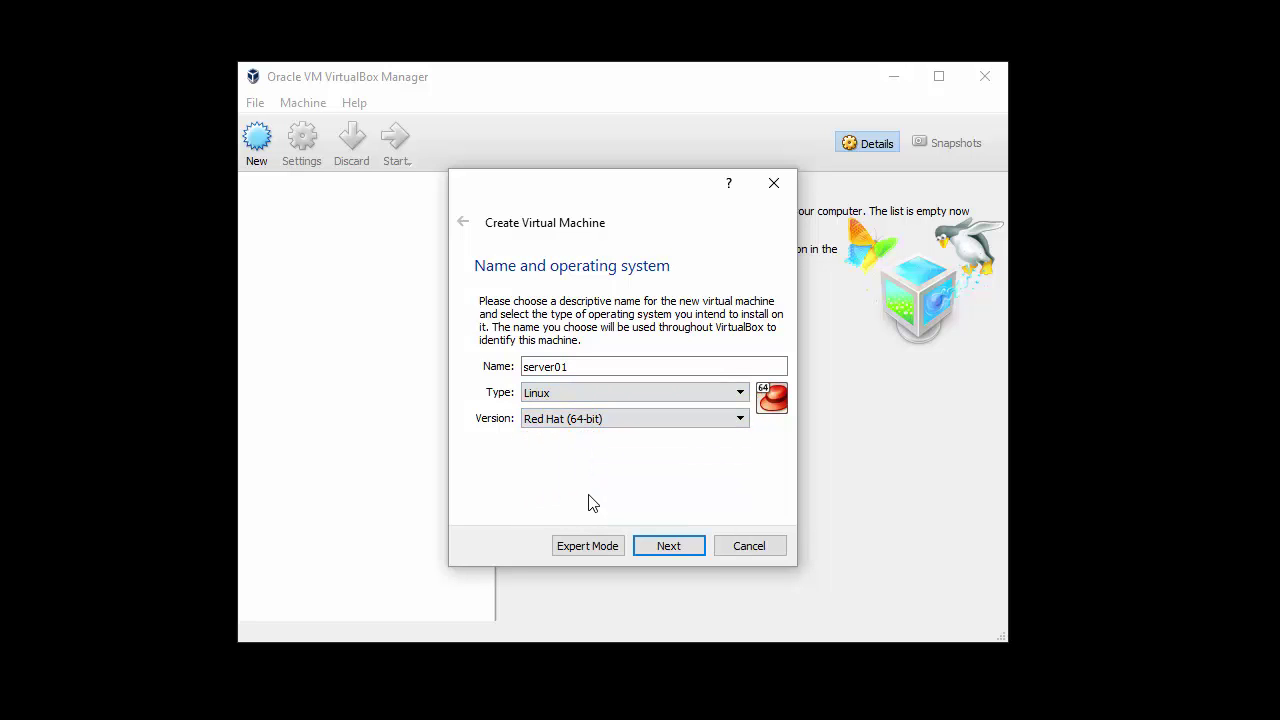
{"action": "left_click", "coordinate": [668, 547]}
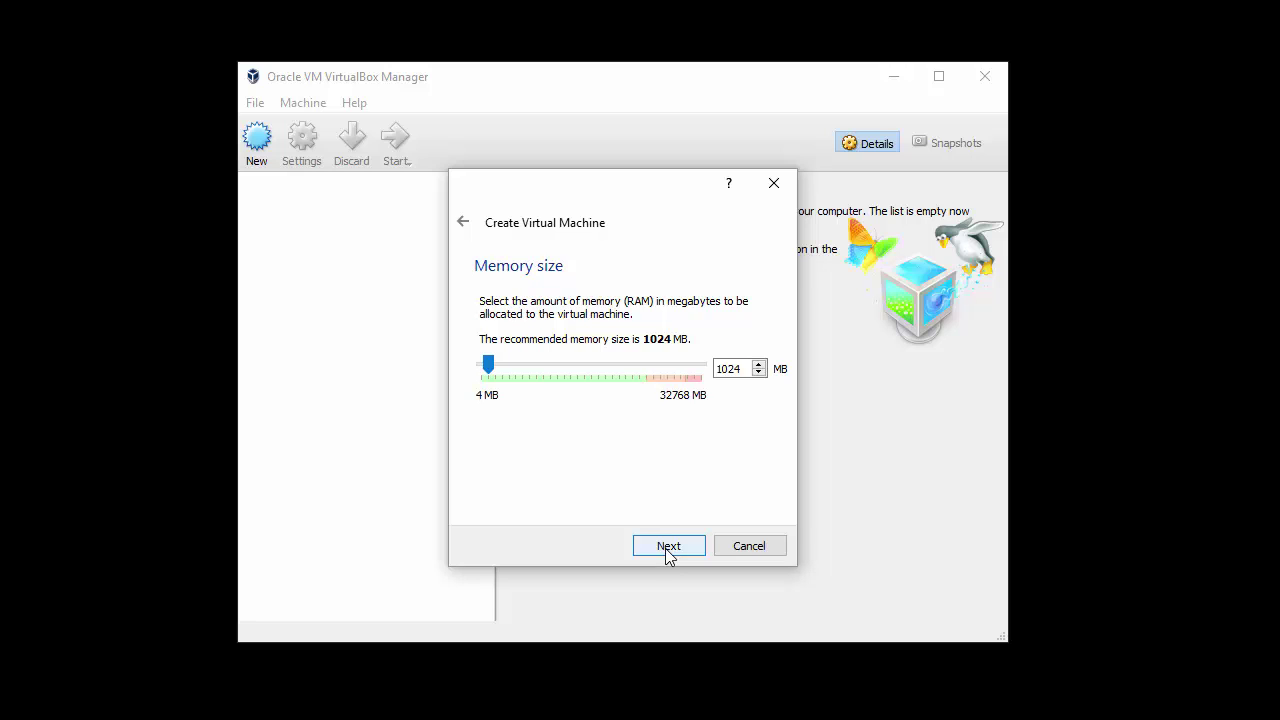
Step: Keep 1024 MB memory and add a new dynamically allocated 8.00 GB VDI hard disk
{"action": "left_click", "coordinate": [668, 550]}
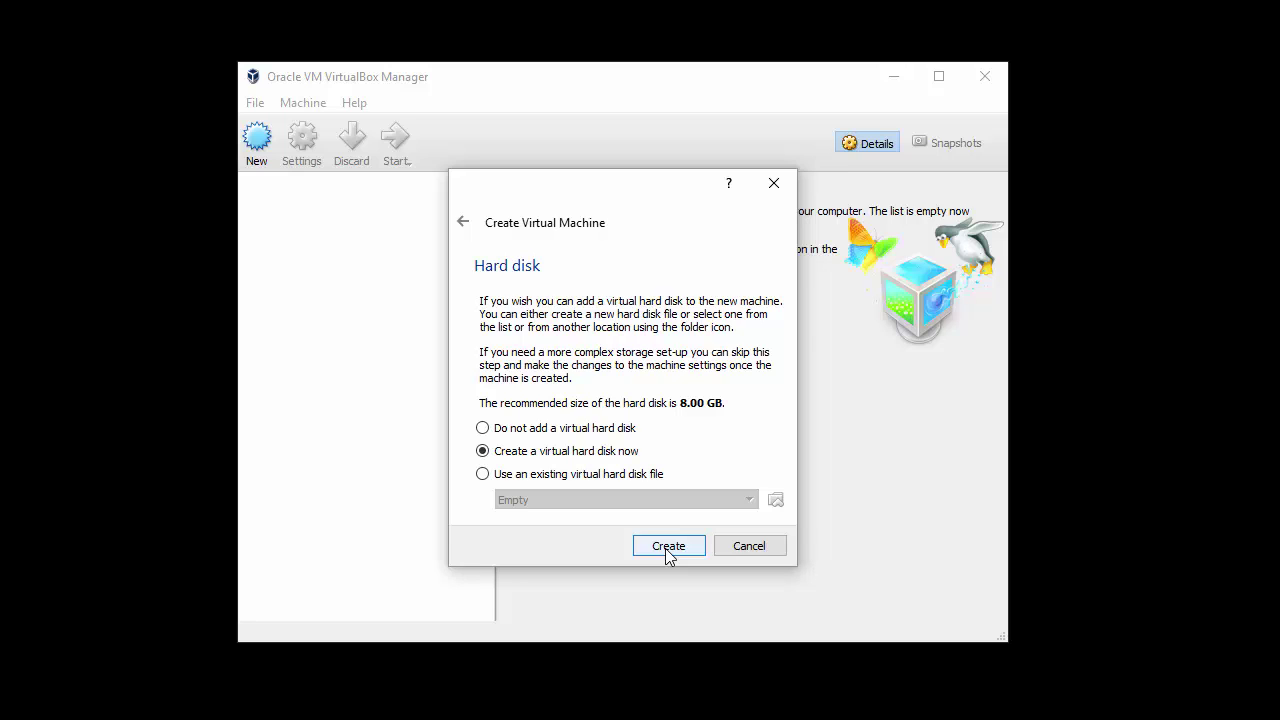
{"action": "left_click", "coordinate": [666, 548]}
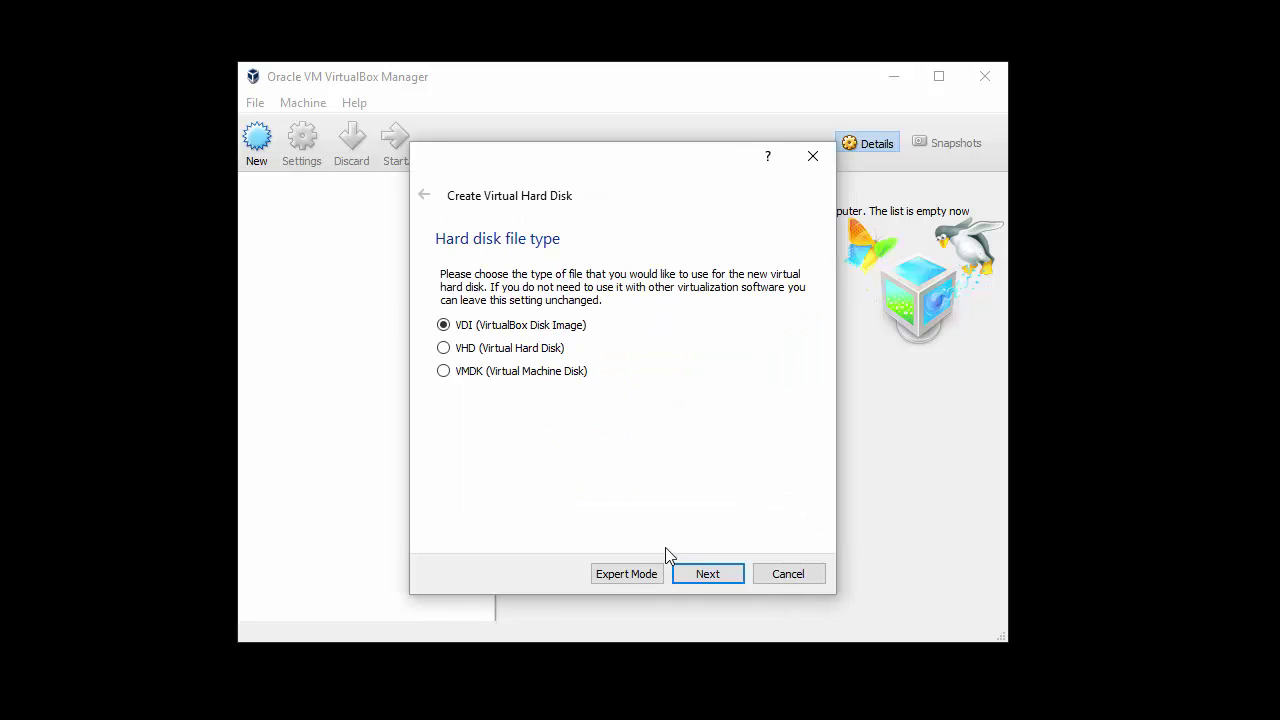
{"action": "left_click", "coordinate": [717, 577]}
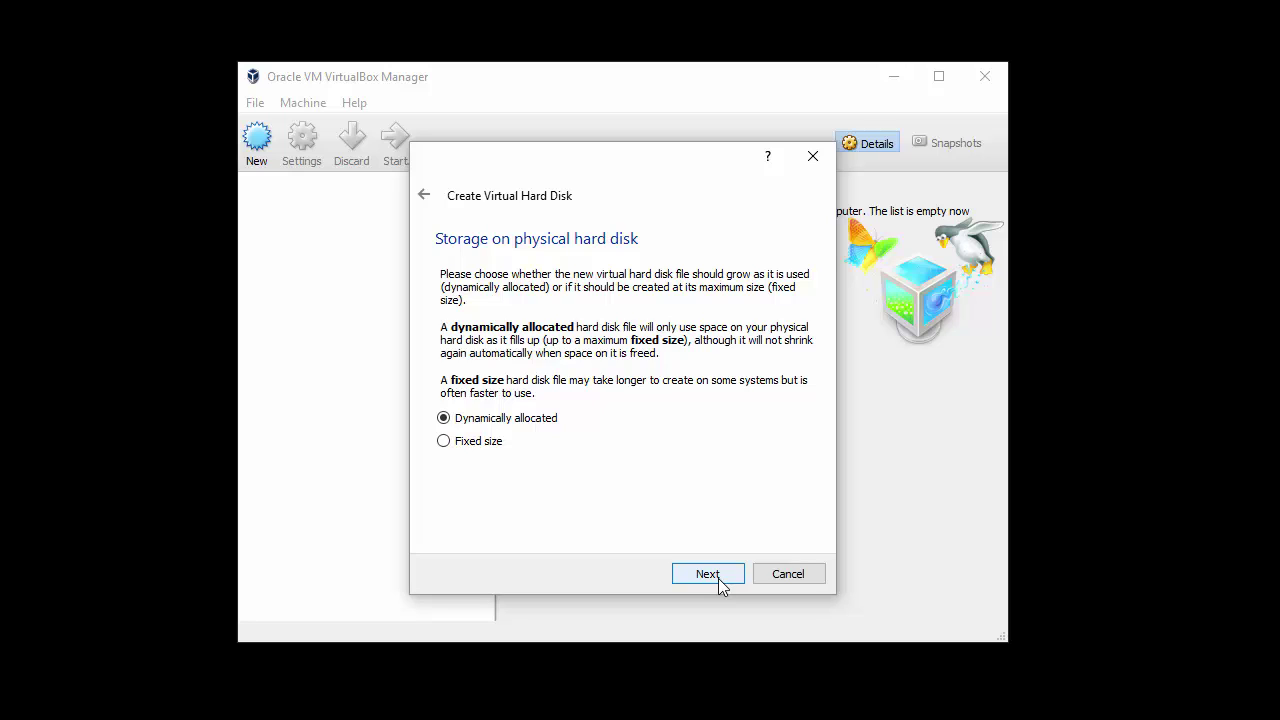
{"action": "left_click", "coordinate": [718, 578]}
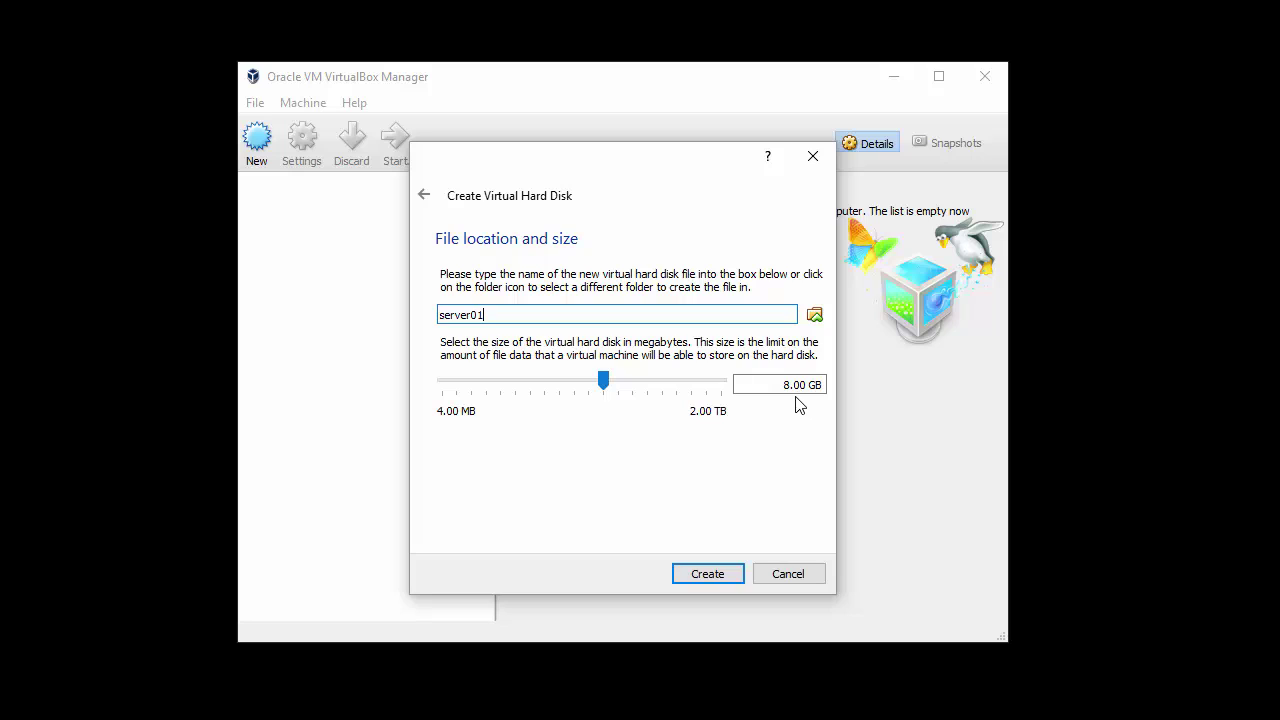
{"action": "left_click", "coordinate": [714, 576]}
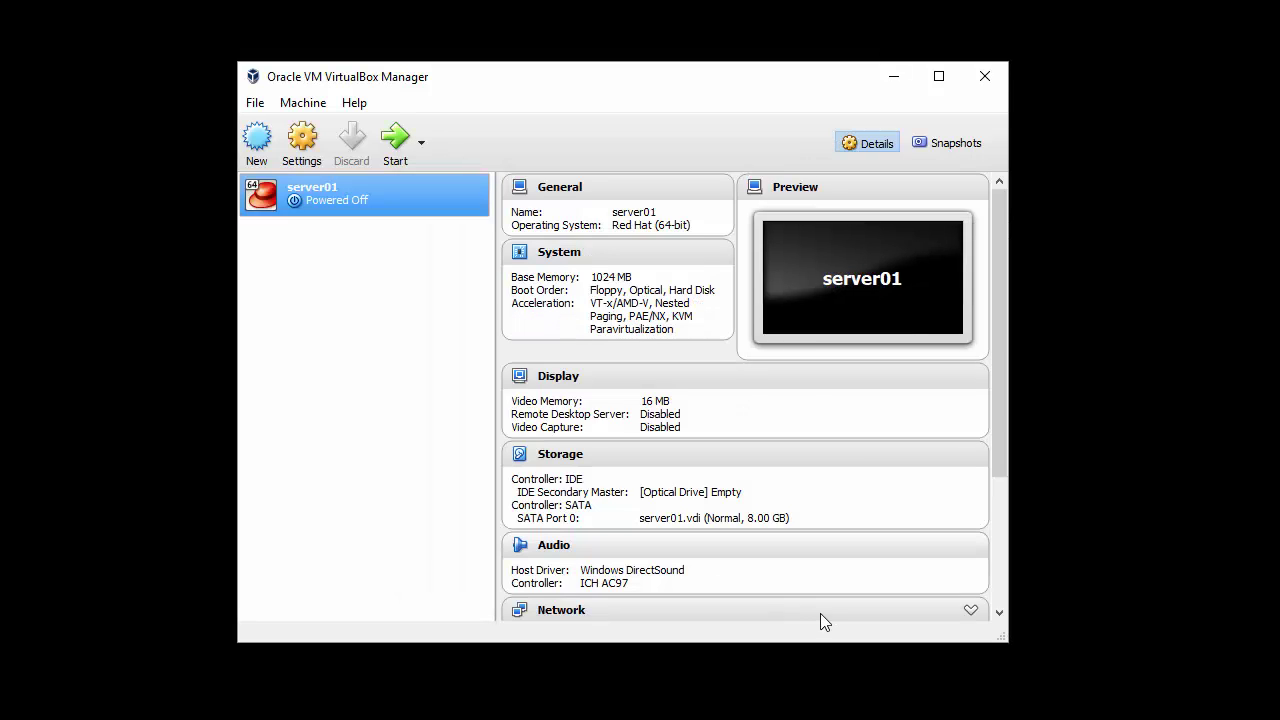
Step: Mount CentOS-7-x86_64-DVD-1611.iso from Downloads in server01's empty optical drive
{"action": "left_click_drag", "start_coordinate": [1007, 640], "coordinate": [1110, 701]}
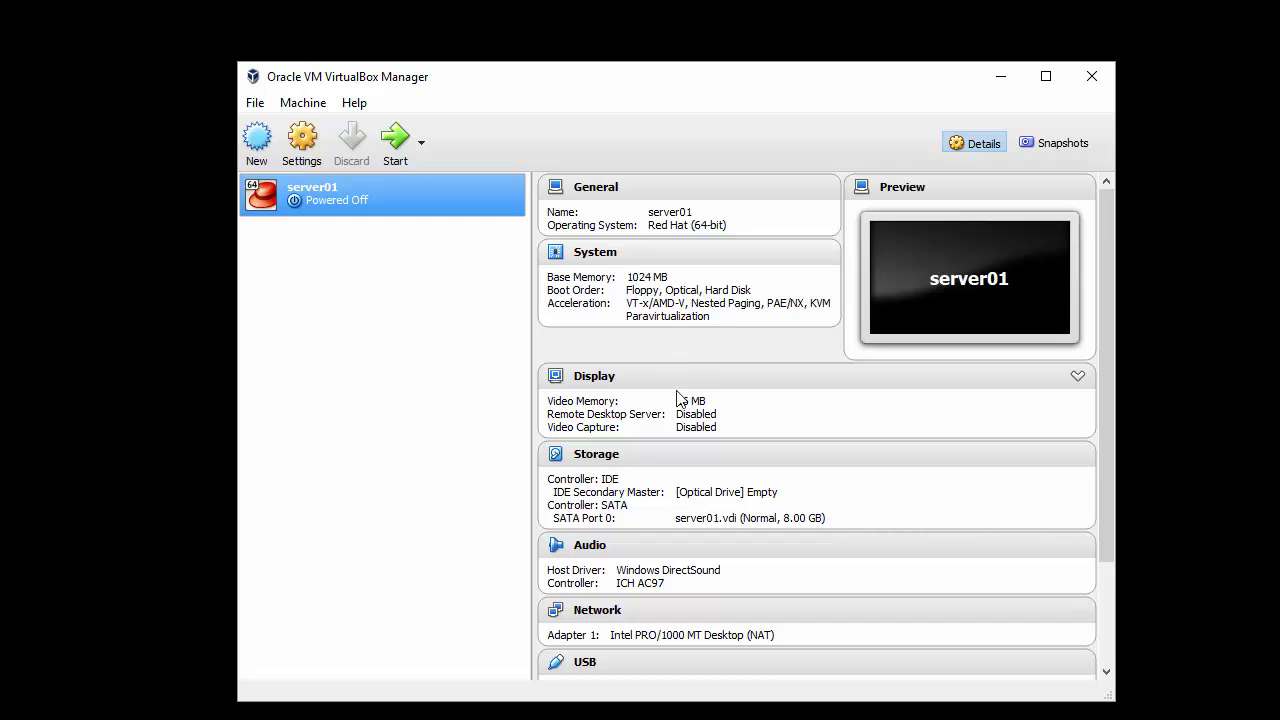
{"action": "left_click", "coordinate": [744, 497]}
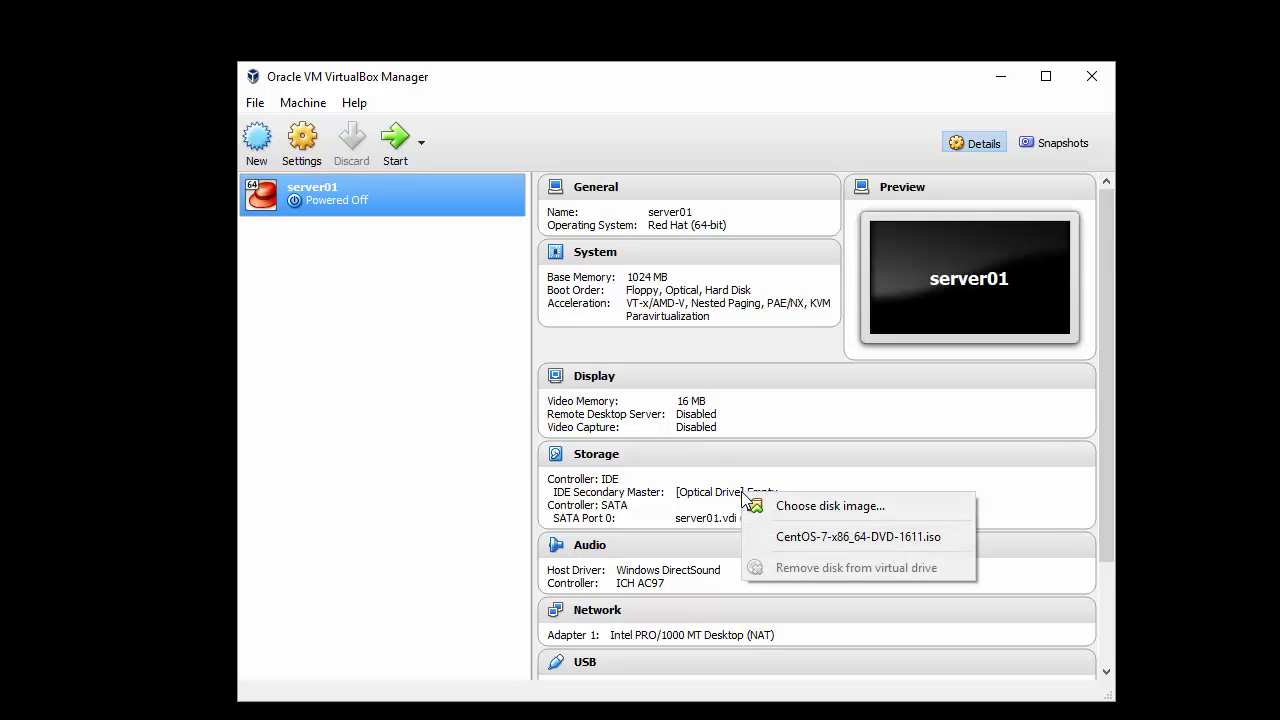
{"action": "left_click", "coordinate": [767, 503]}
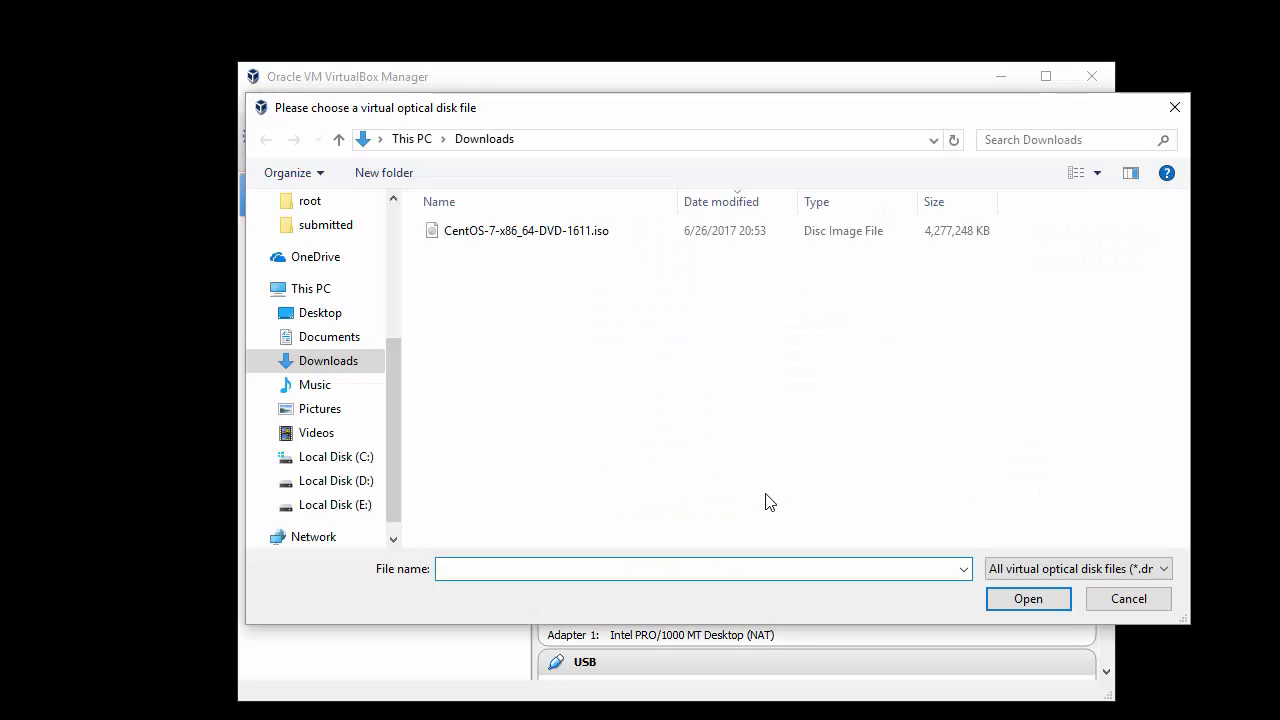
{"action": "left_click", "coordinate": [517, 240]}
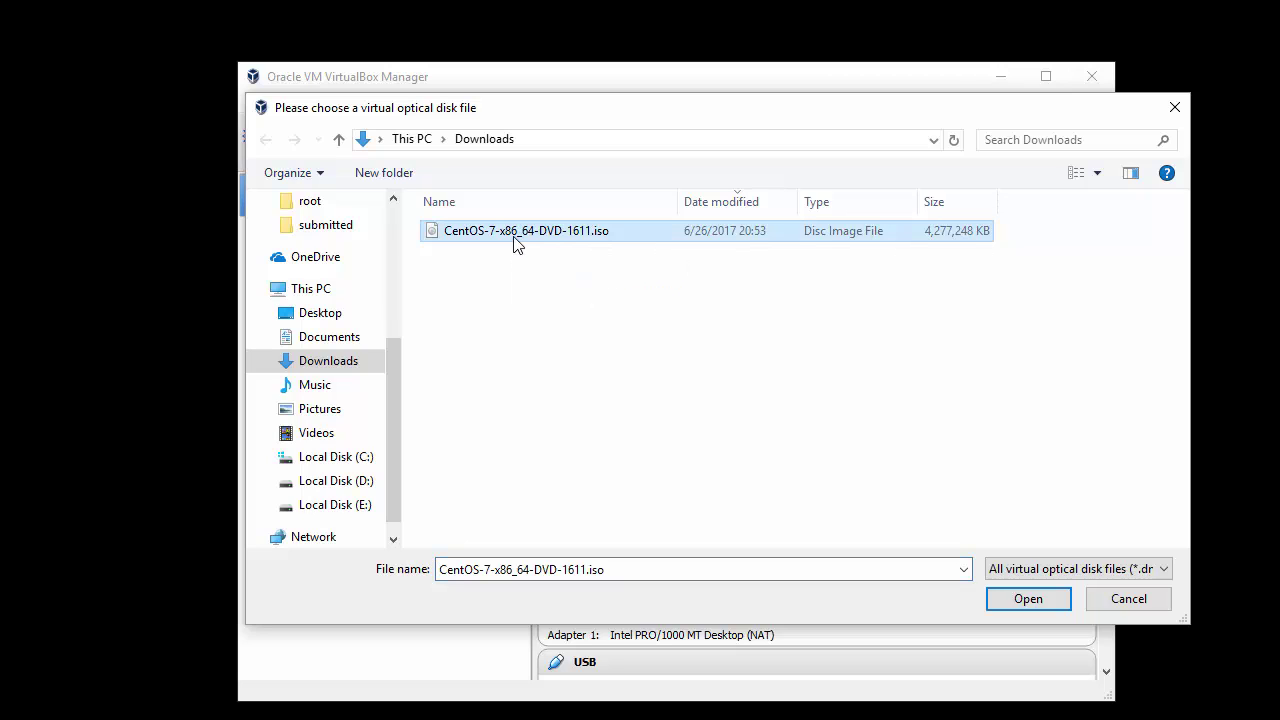
{"action": "left_click", "coordinate": [1054, 600]}
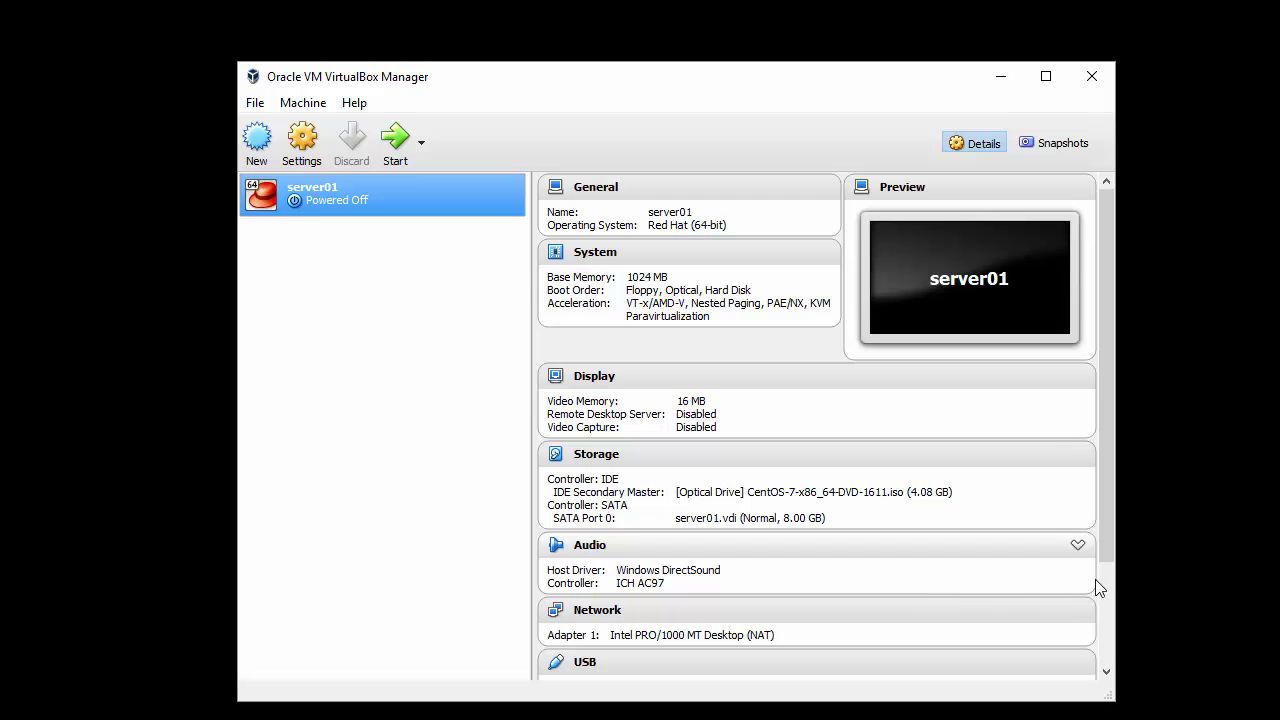
Step: Attach Adapter 1 to NAT Network '10.0.2.0/24' and save the settings
{"action": "left_click_drag", "start_coordinate": [1107, 544], "coordinate": [1109, 630]}
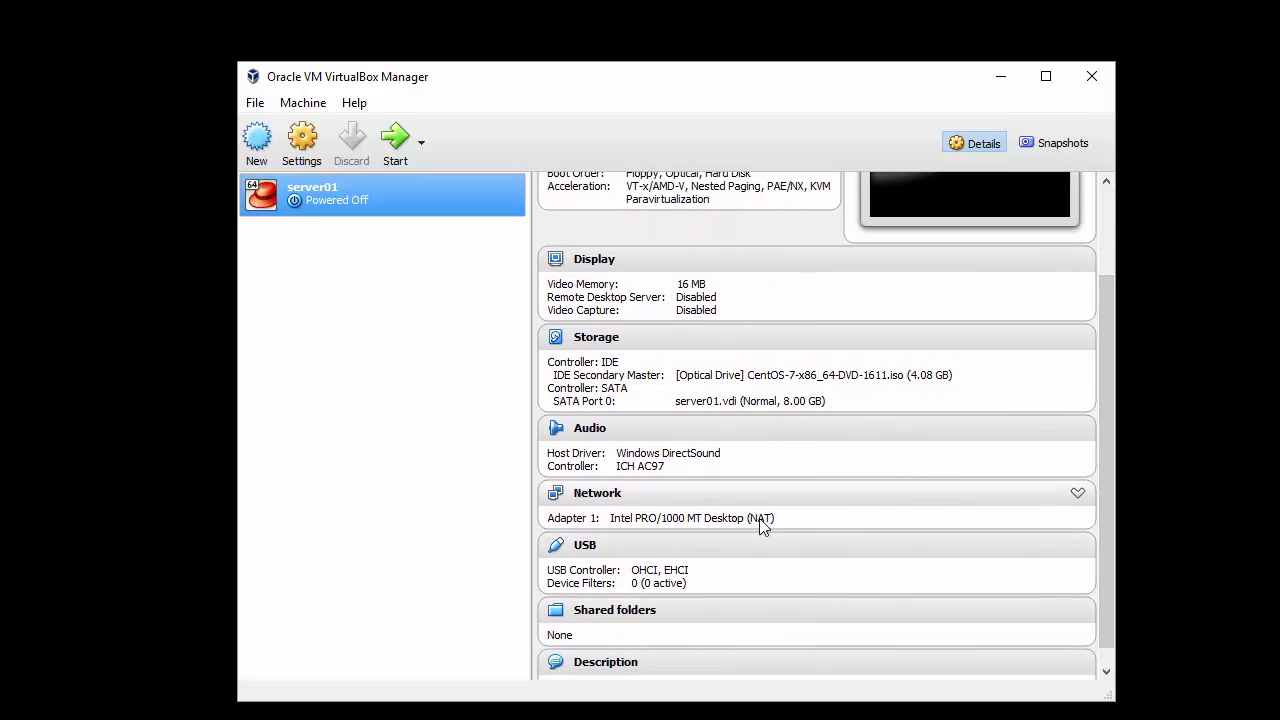
{"action": "left_click", "coordinate": [606, 497]}
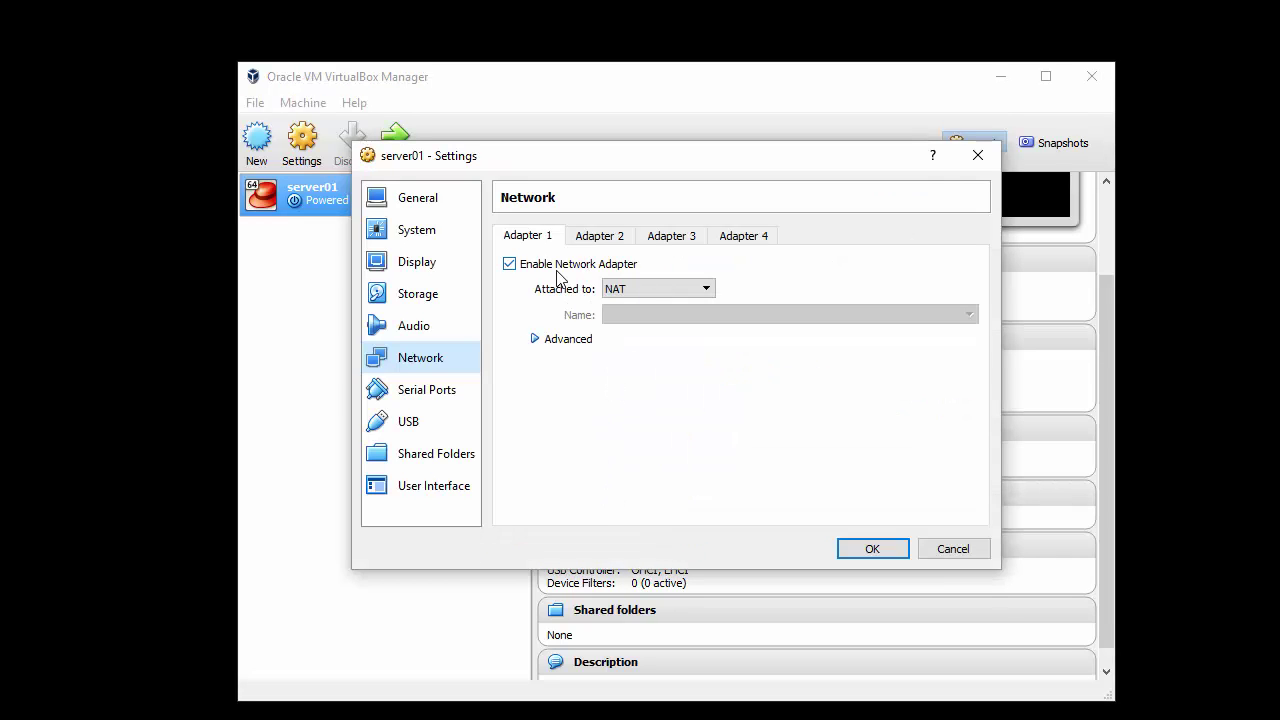
{"action": "left_click", "coordinate": [625, 287]}
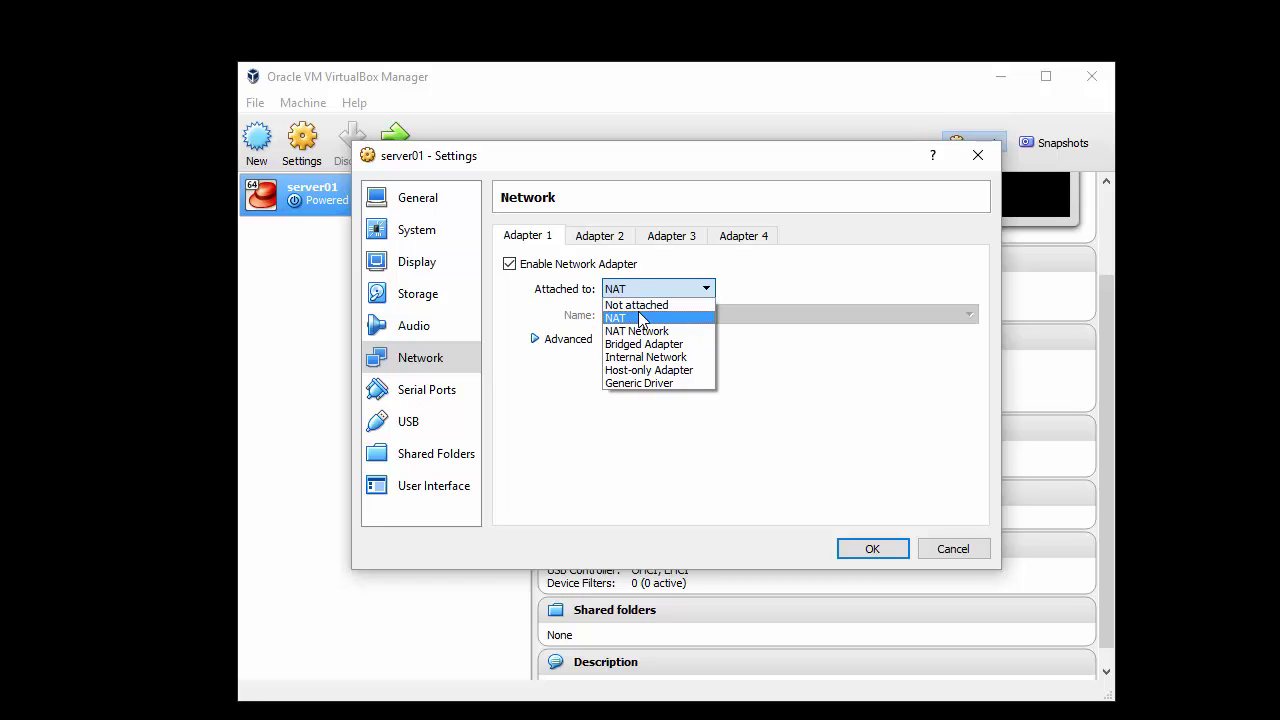
{"action": "left_click", "coordinate": [641, 331]}
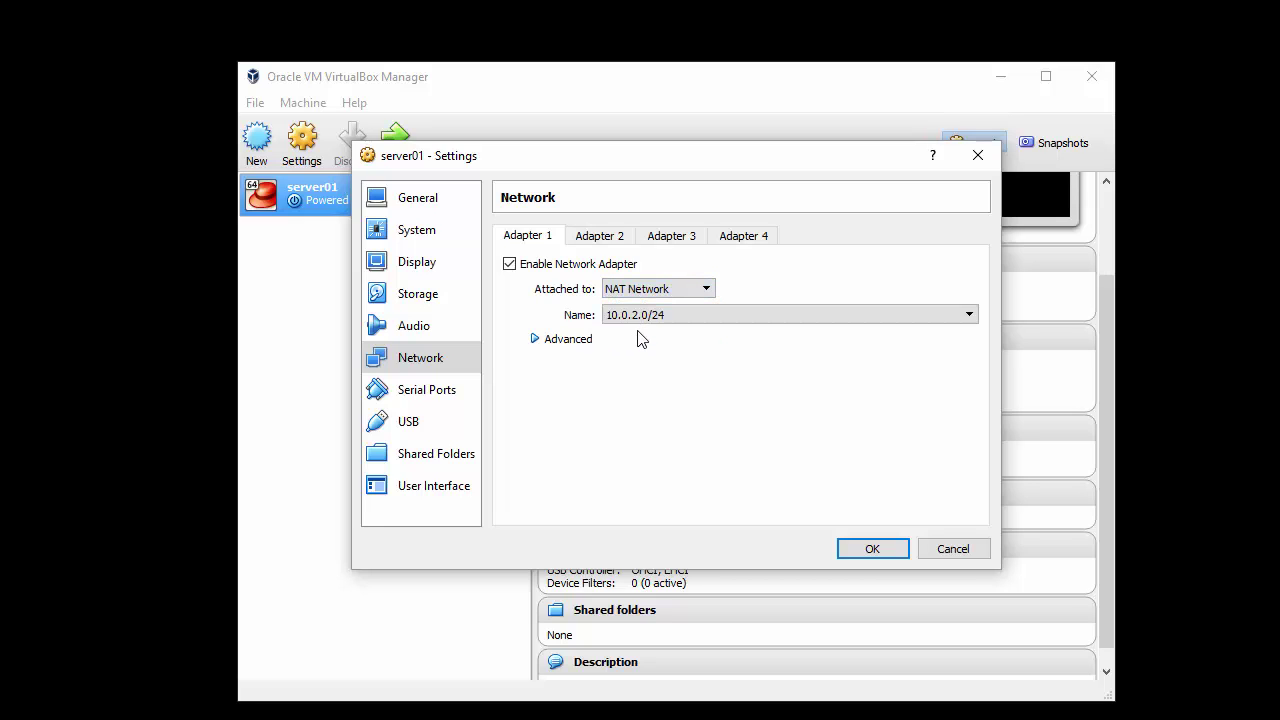
{"action": "left_click", "coordinate": [967, 314]}
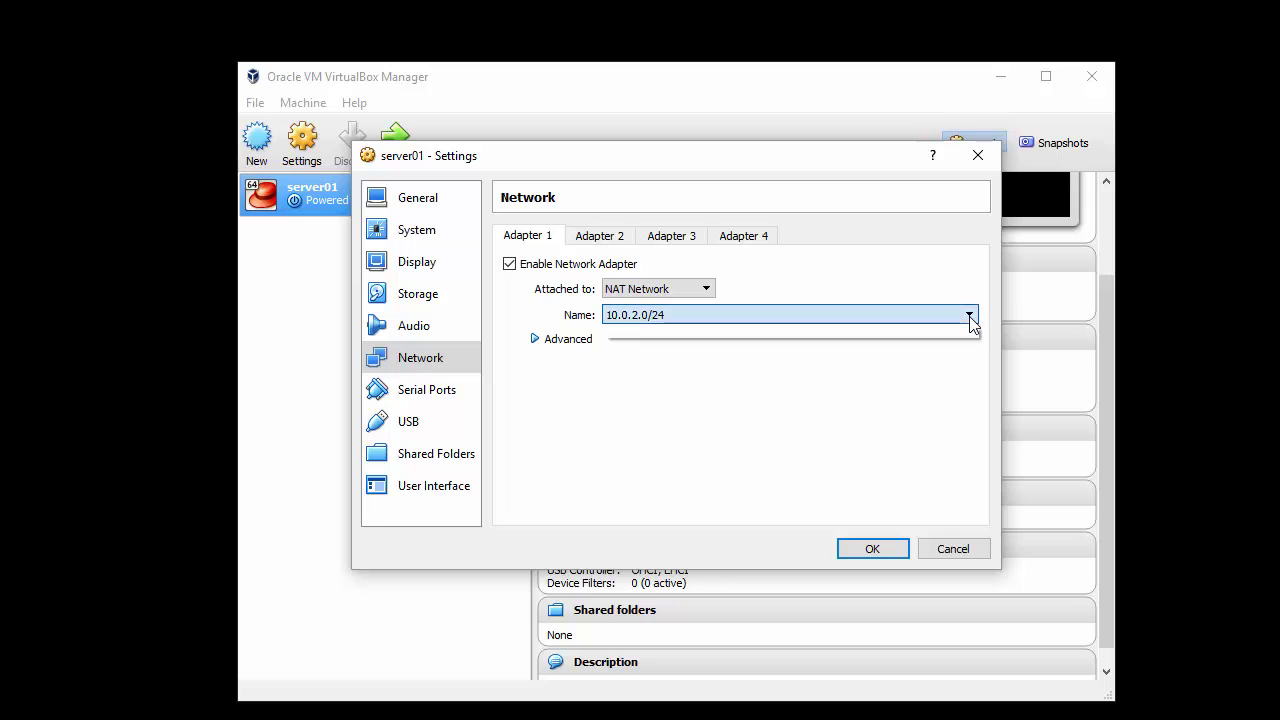
{"action": "left_click", "coordinate": [967, 322]}
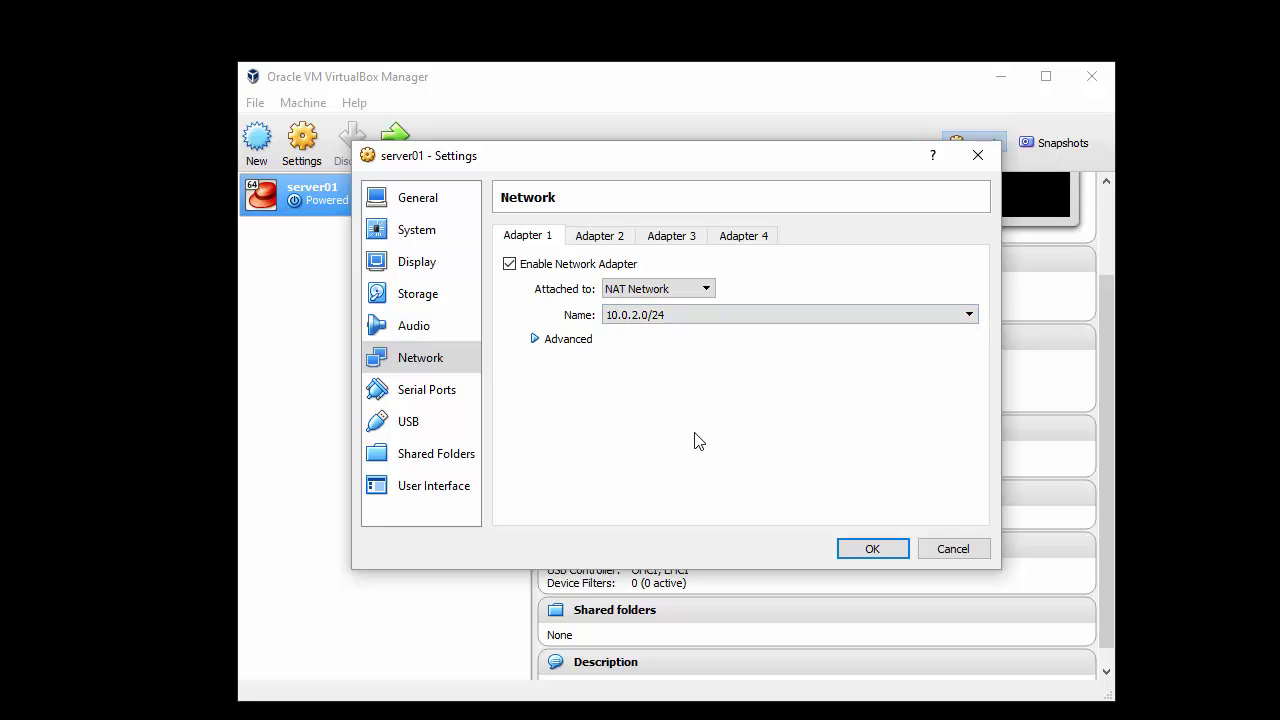
{"action": "left_click", "coordinate": [872, 549]}
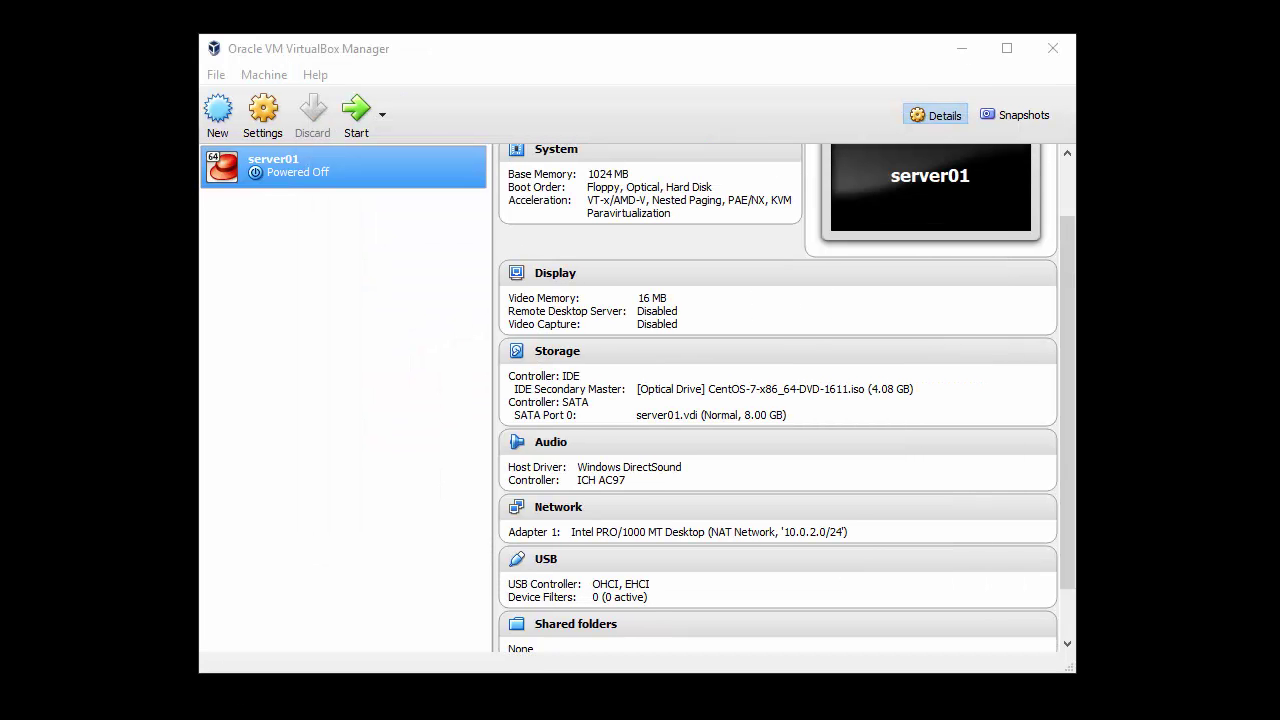
Step: Start server01, boot Install CentOS Linux 7, and clear the notices around the VM window
{"action": "left_click", "coordinate": [361, 106]}
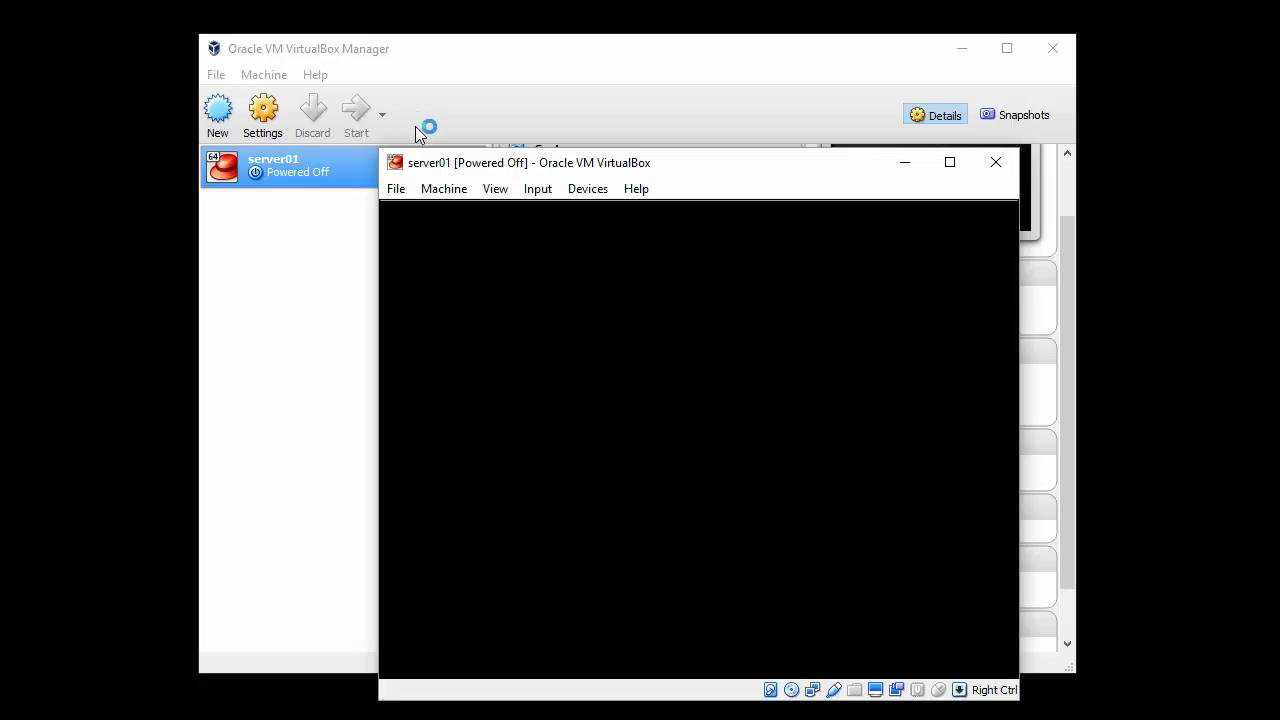
{"action": "left_click_drag", "start_coordinate": [516, 163], "coordinate": [381, 45]}
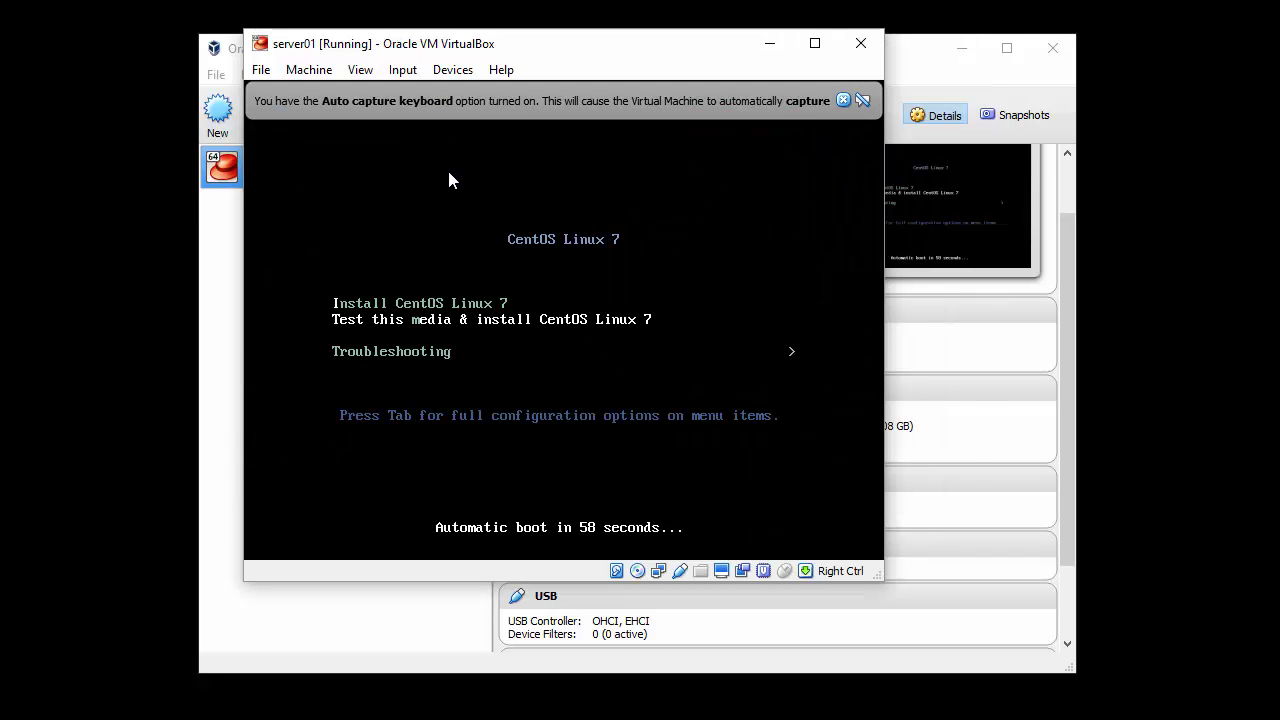
{"action": "left_click", "coordinate": [842, 100]}
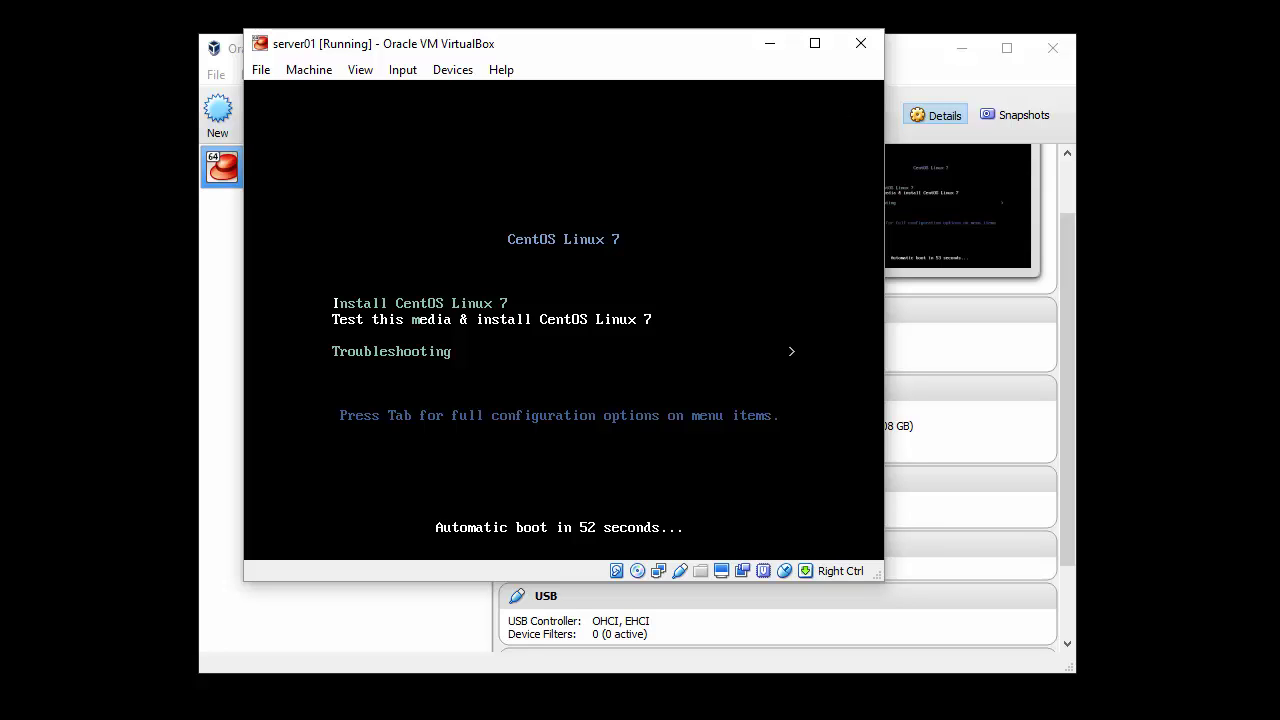
{"action": "key", "text": "Up"}
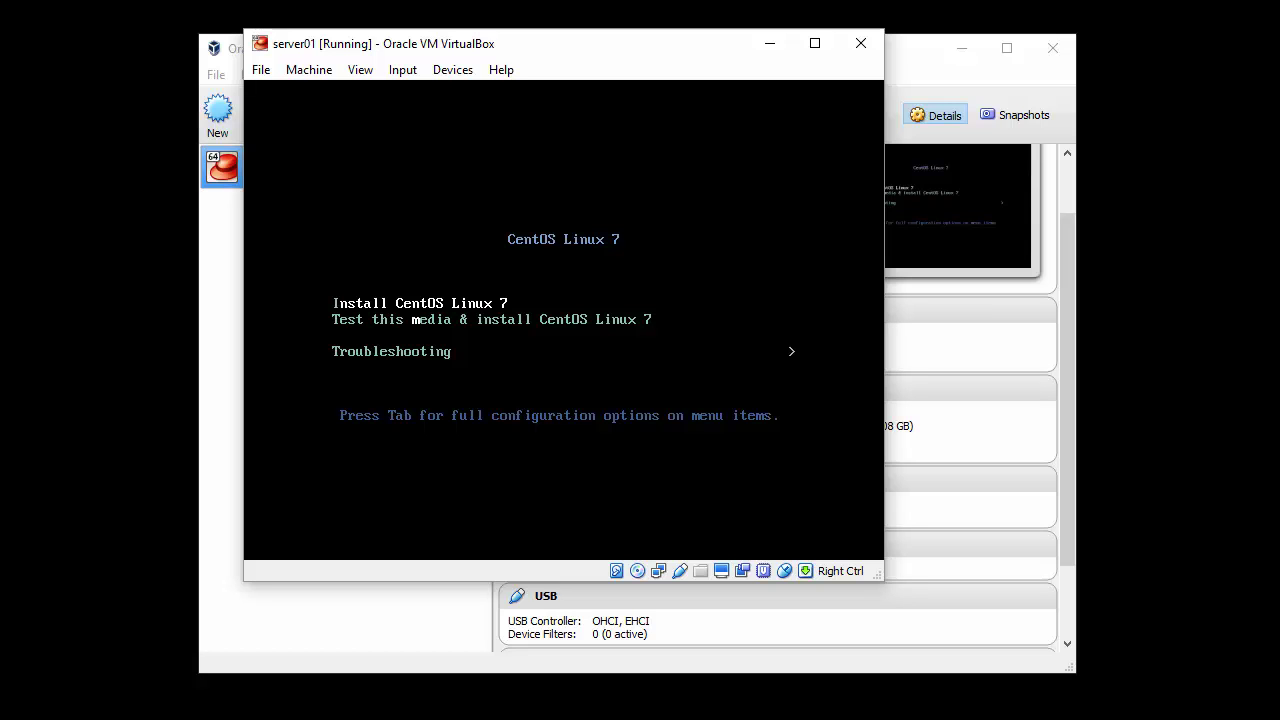
{"action": "key", "text": "Return"}
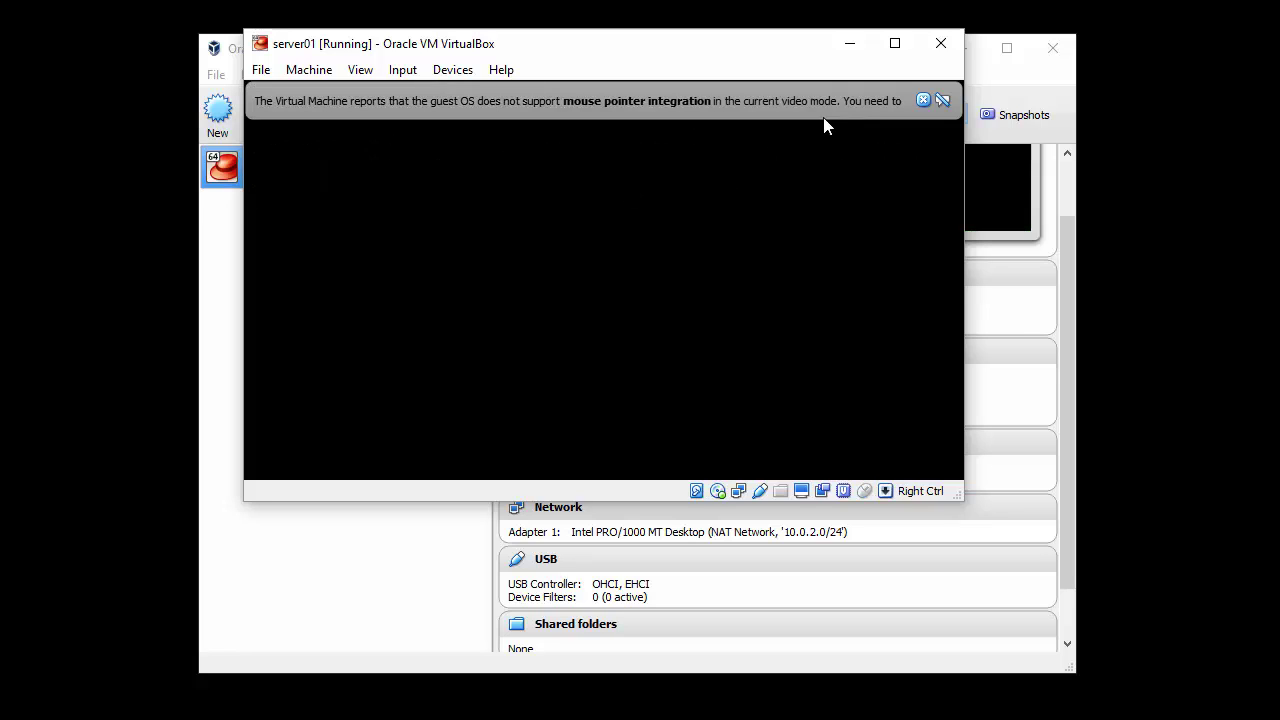
{"action": "left_click", "coordinate": [924, 100]}
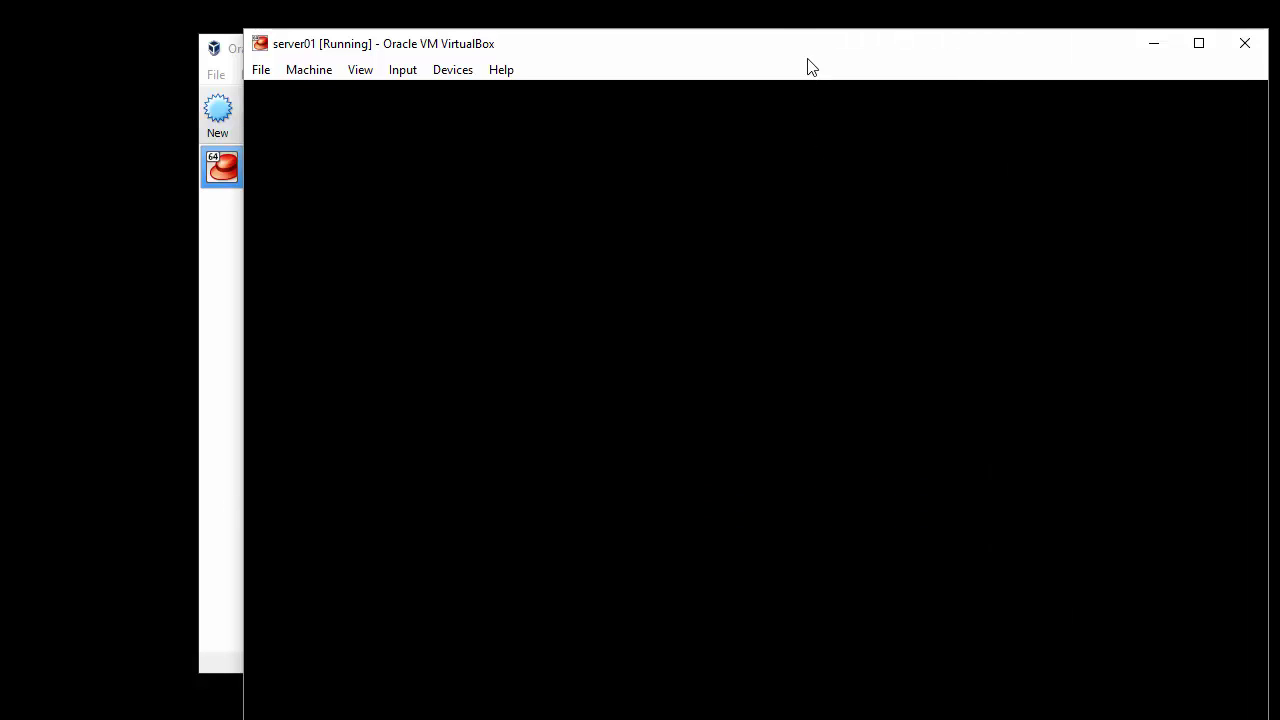
{"action": "left_click_drag", "start_coordinate": [799, 40], "coordinate": [692, 0]}
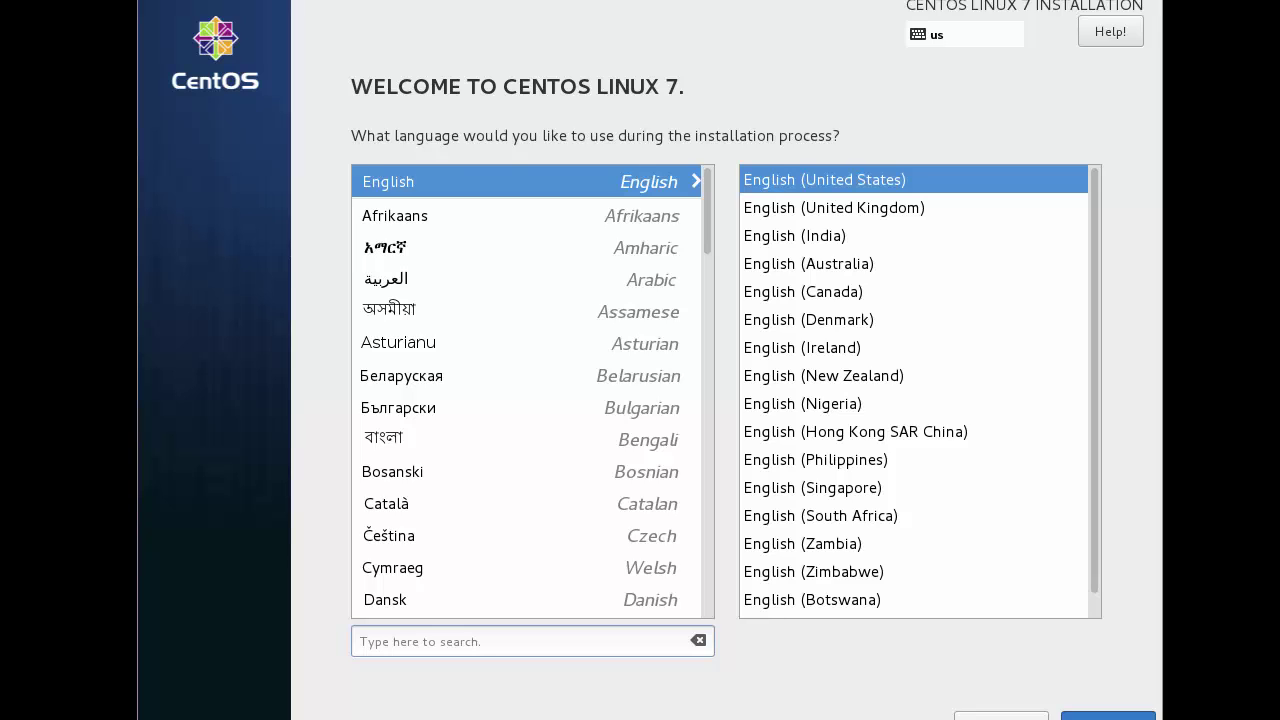
Step: Accept English (United States) and pick Chicago as the Americas timezone
{"action": "key", "text": "Return"}
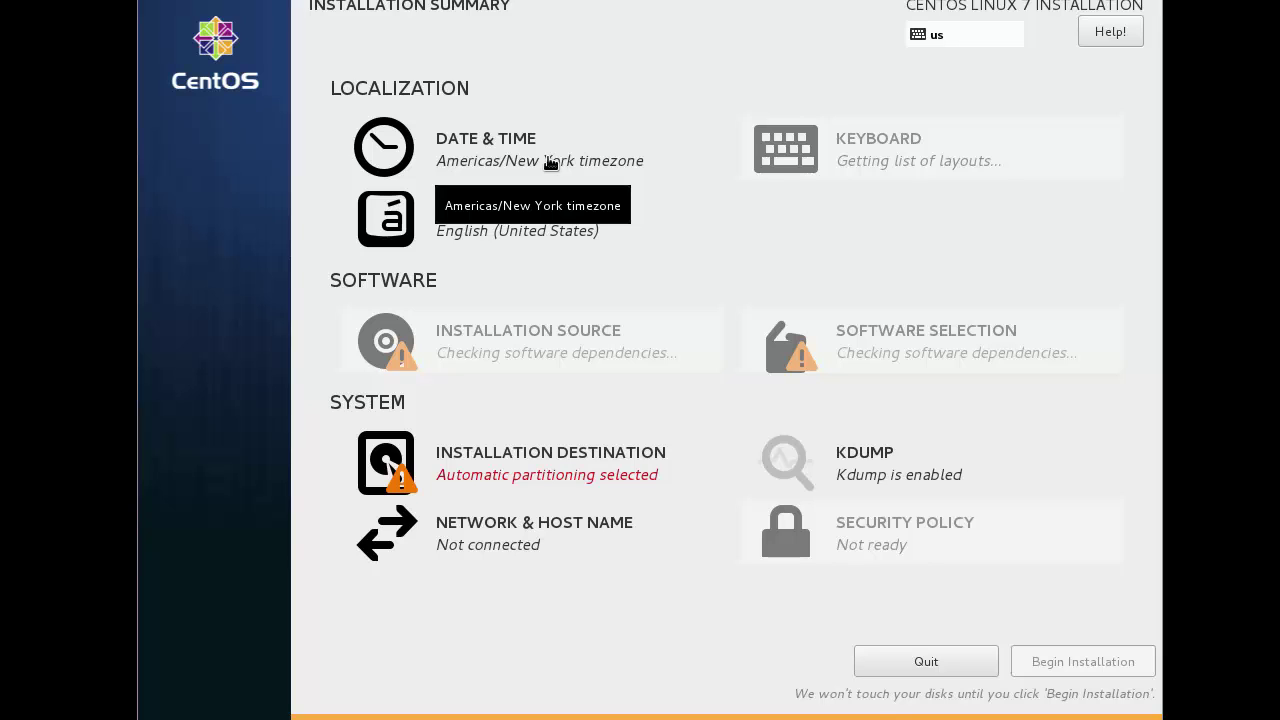
{"action": "left_click", "coordinate": [485, 185]}
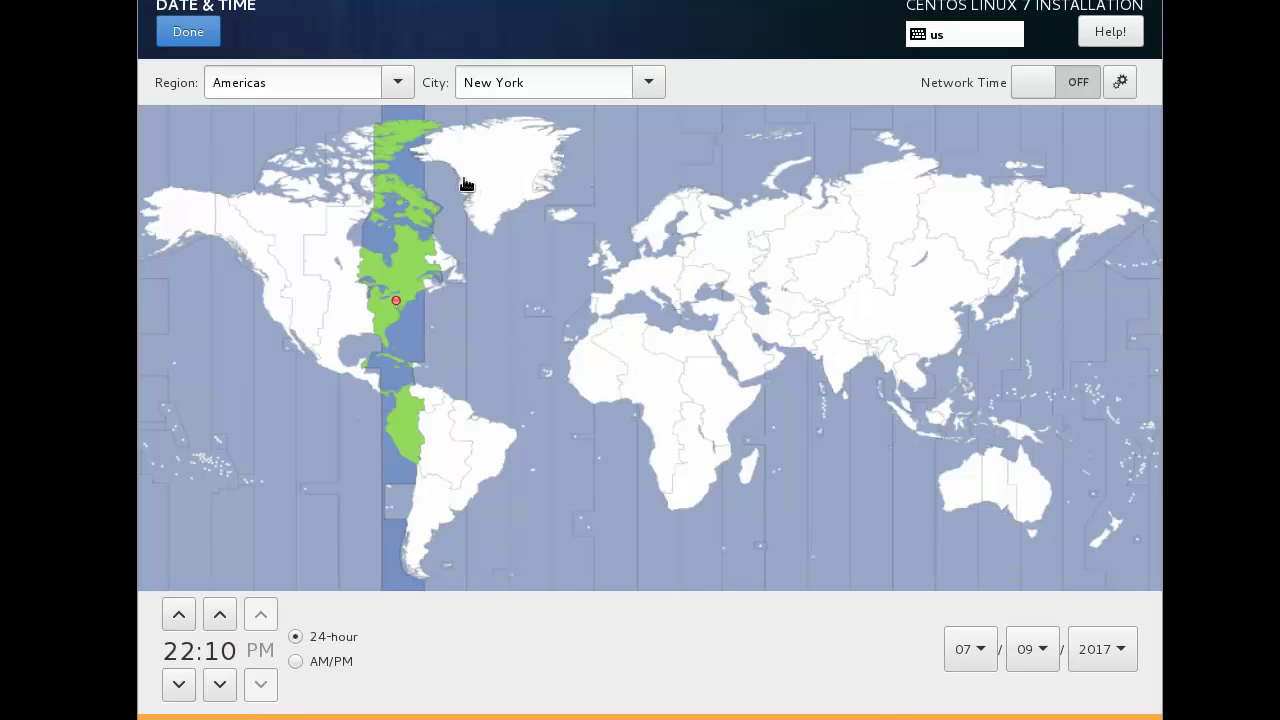
{"action": "left_click", "coordinate": [362, 310]}
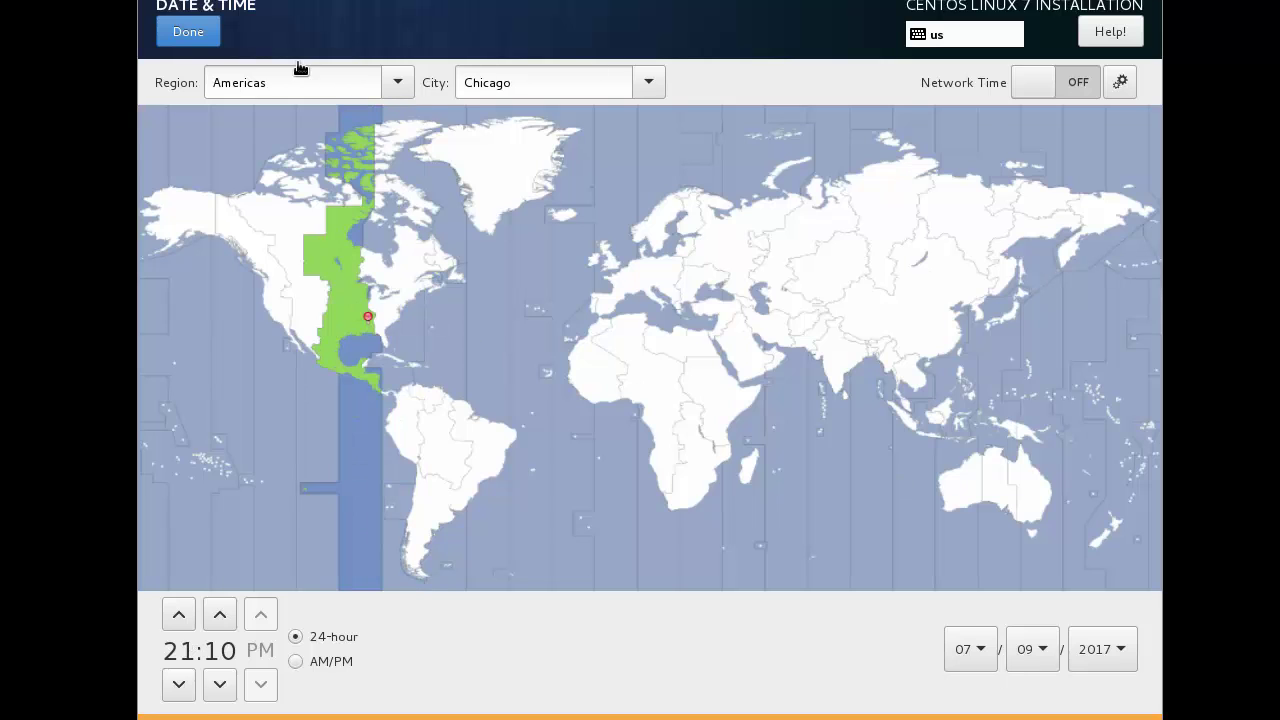
{"action": "left_click", "coordinate": [188, 37]}
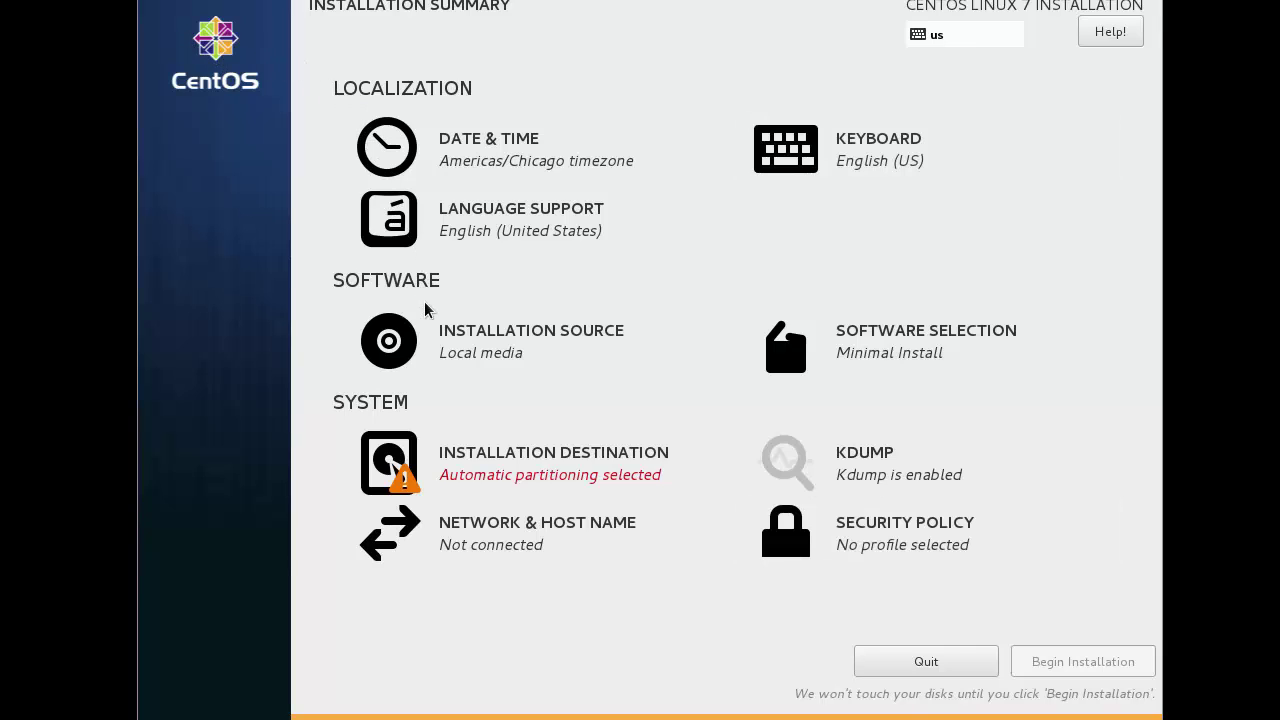
Step: Replace localhost.localdomain with server01.home.local as the host name and apply it
{"action": "left_click", "coordinate": [503, 540]}
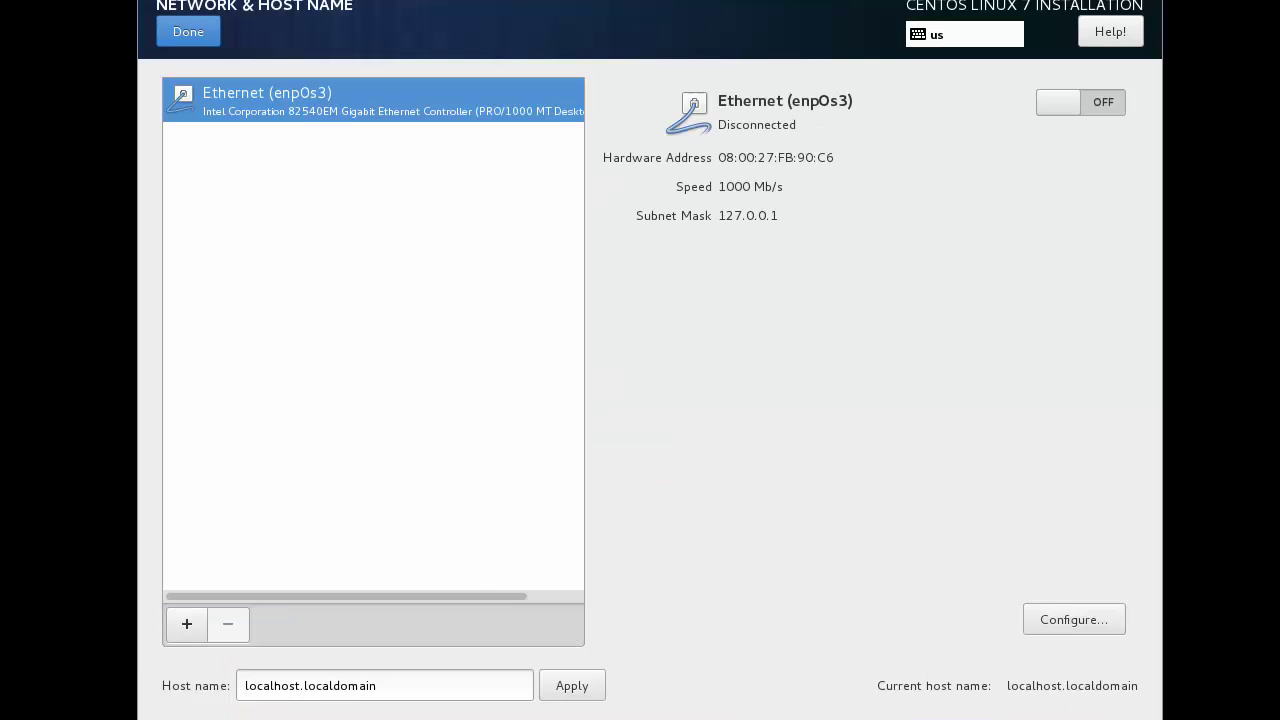
{"action": "left_click_drag", "start_coordinate": [380, 685], "coordinate": [248, 685]}
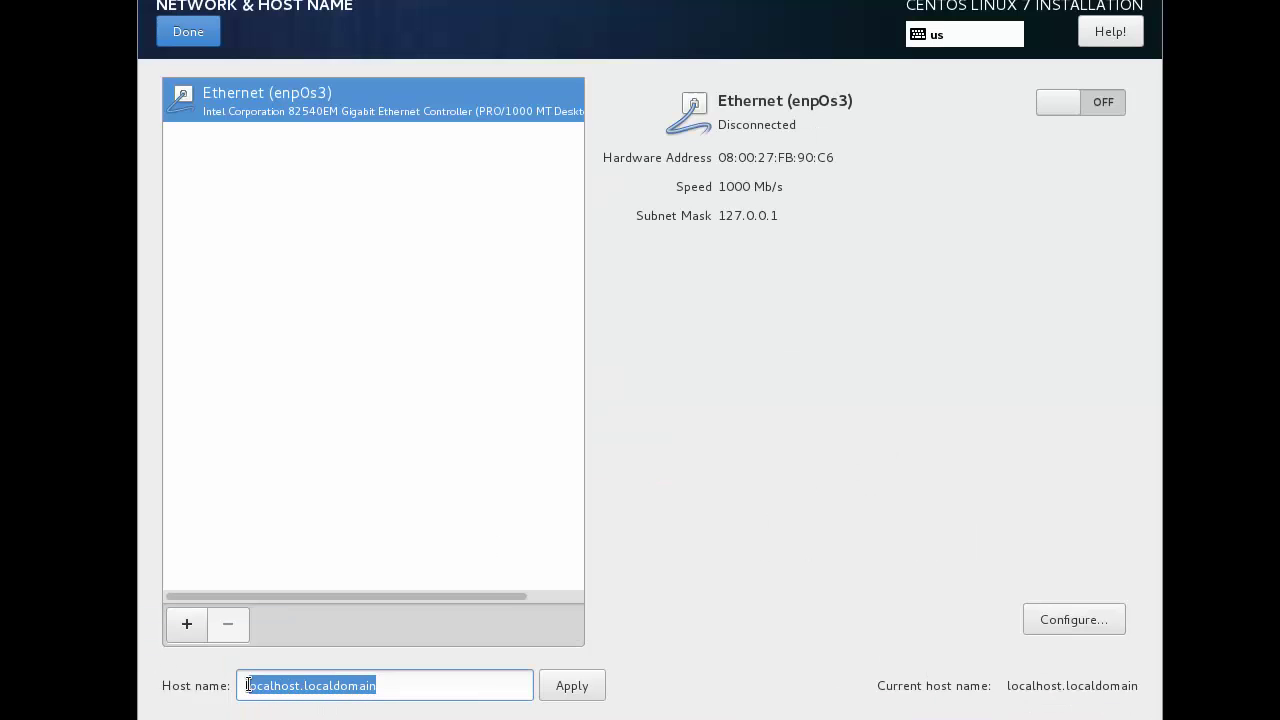
{"action": "type", "text": "se"}
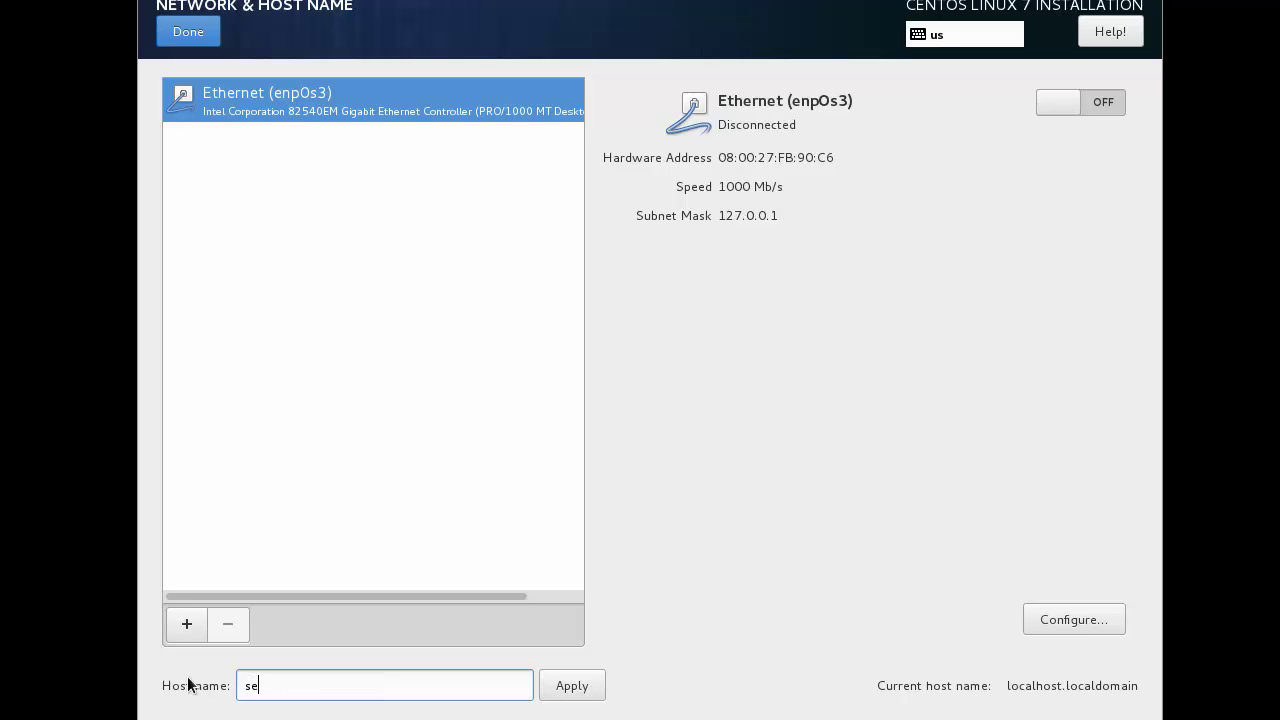
{"action": "type", "text": "rver01.home.local"}
{"action": "left_click", "coordinate": [550, 689]}
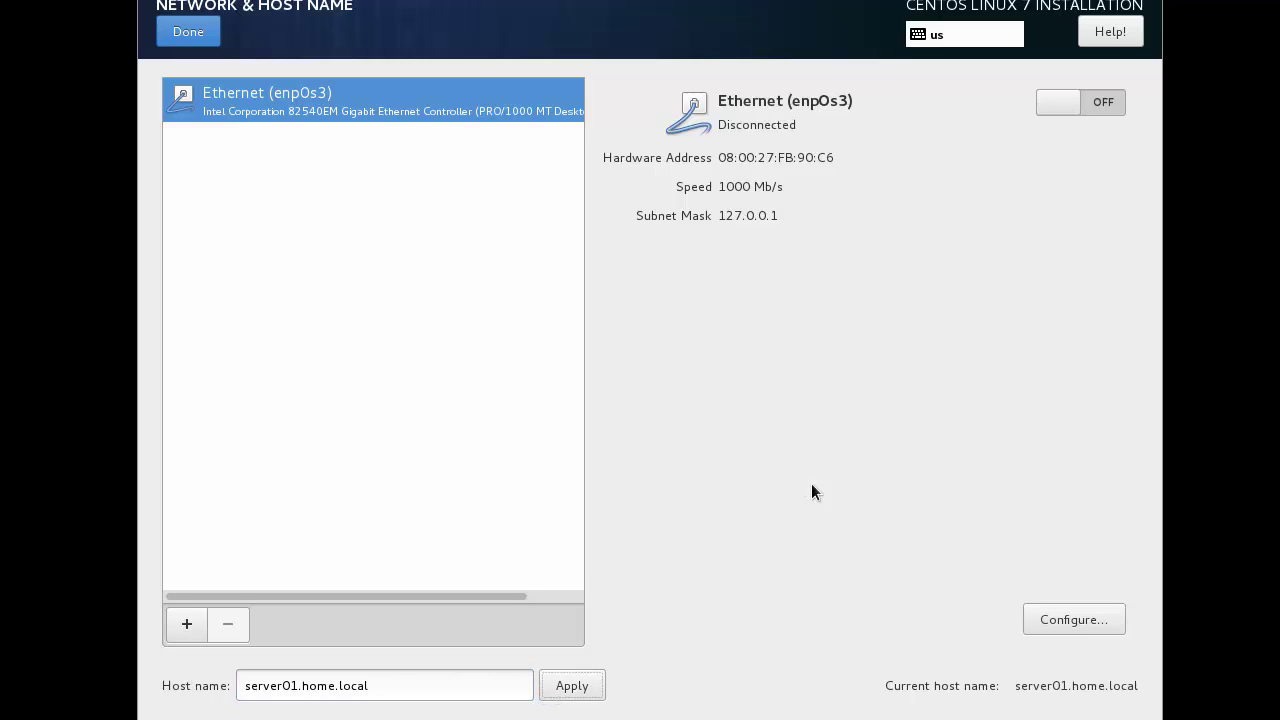
Step: Switch the enp0s3 Ethernet connection on and save it to connect automatically
{"action": "left_click", "coordinate": [1107, 104]}
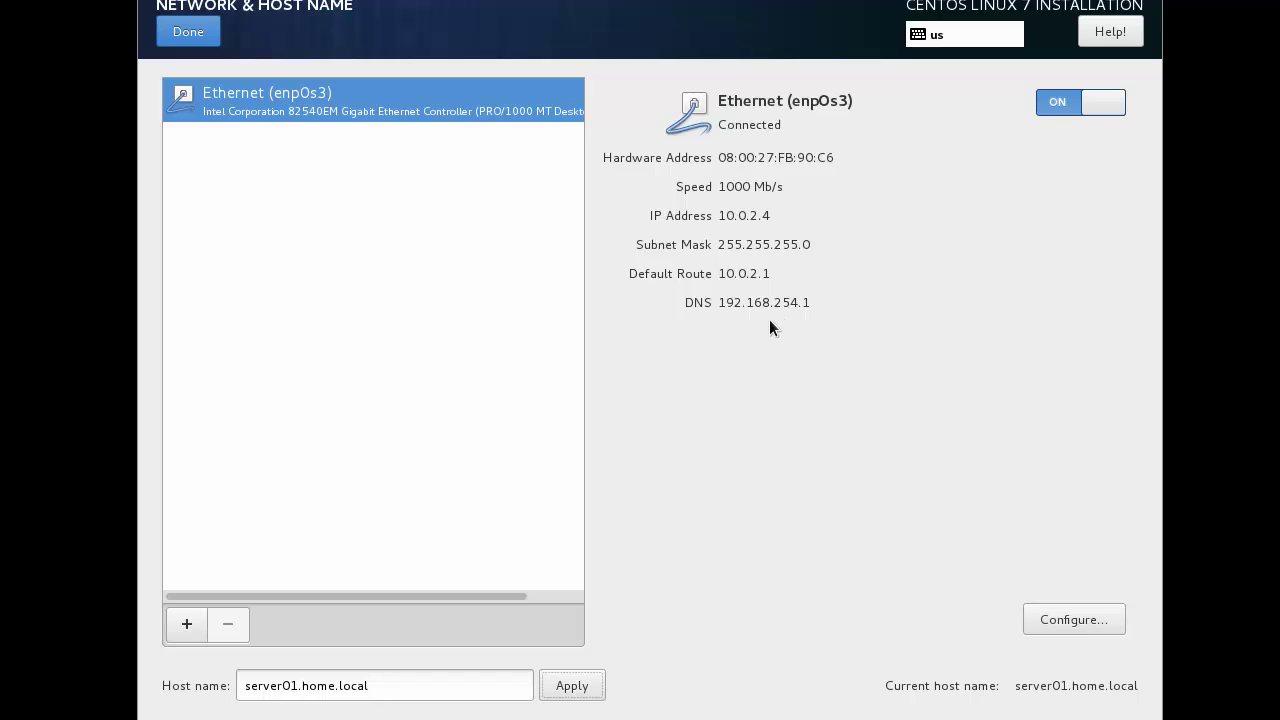
{"action": "left_click", "coordinate": [1088, 620]}
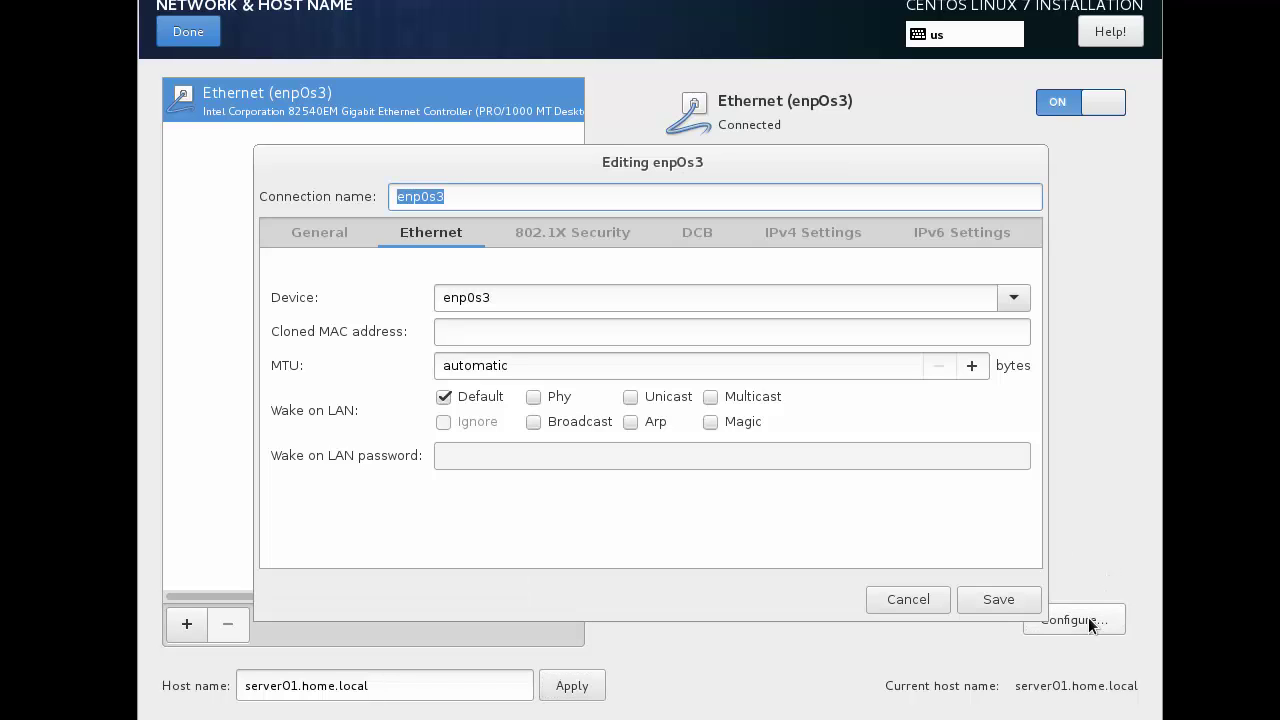
{"action": "left_click", "coordinate": [317, 234]}
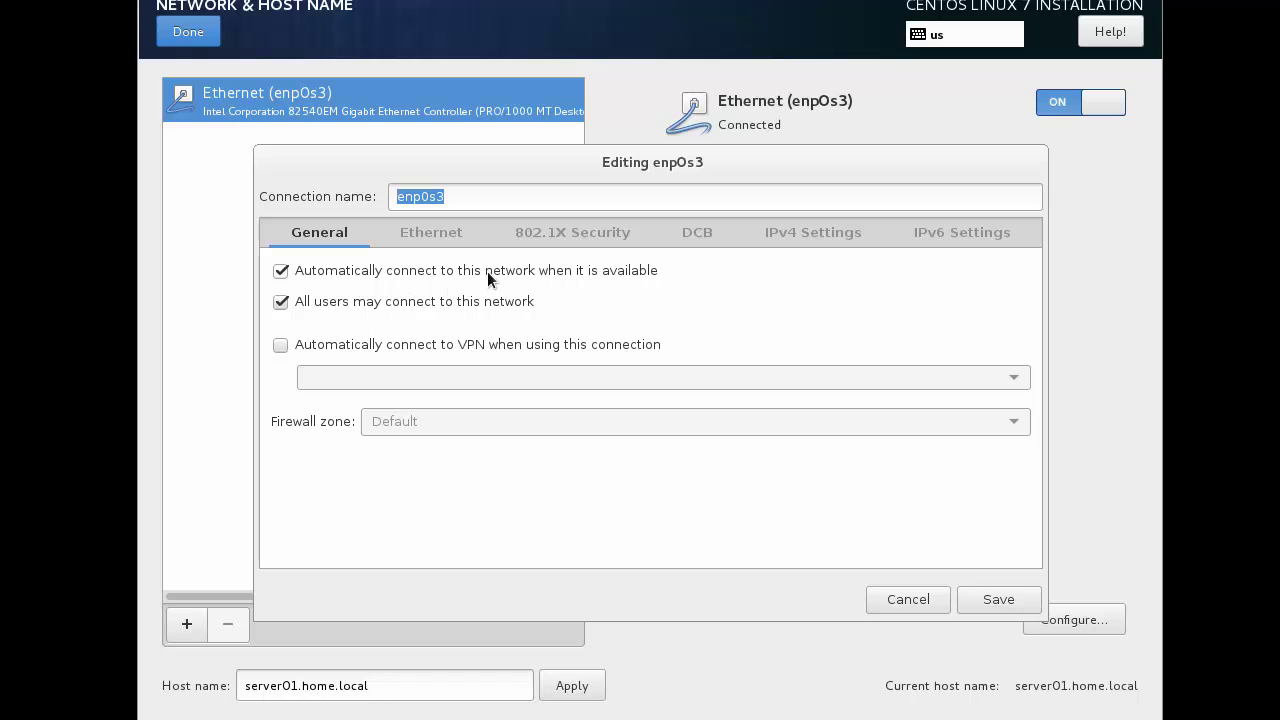
{"action": "left_click", "coordinate": [983, 598]}
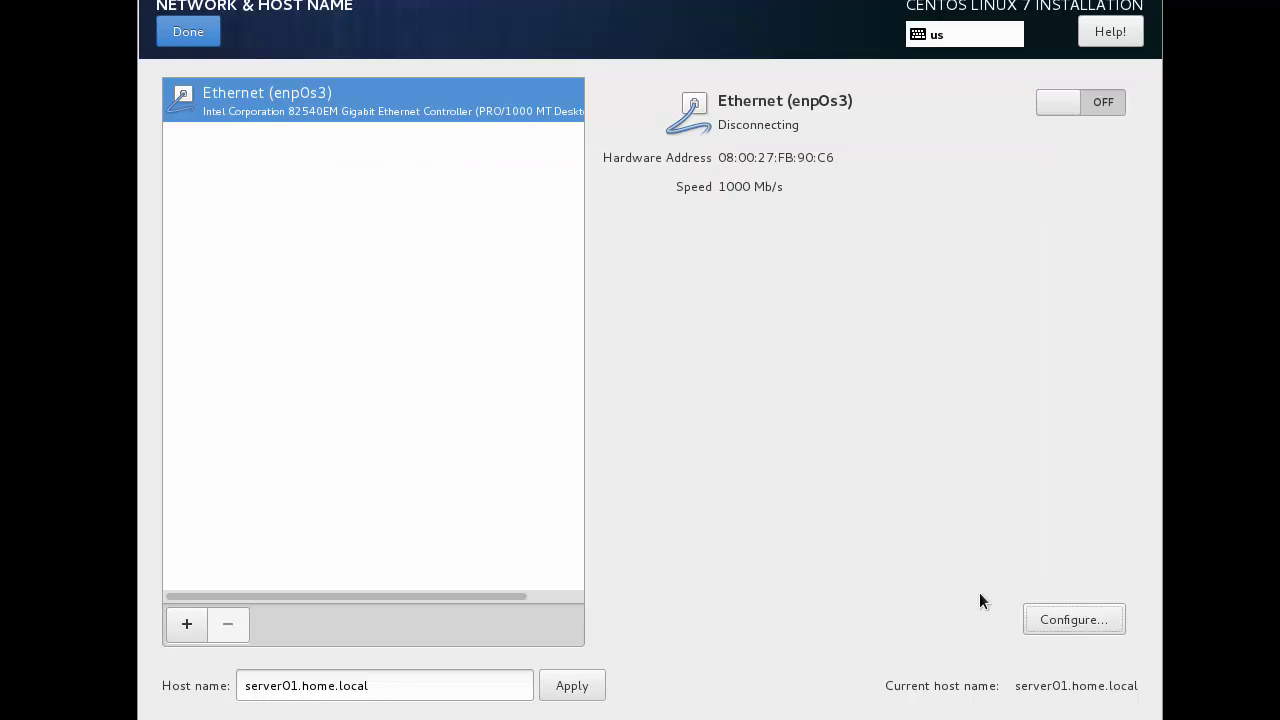
{"action": "left_click", "coordinate": [188, 34]}
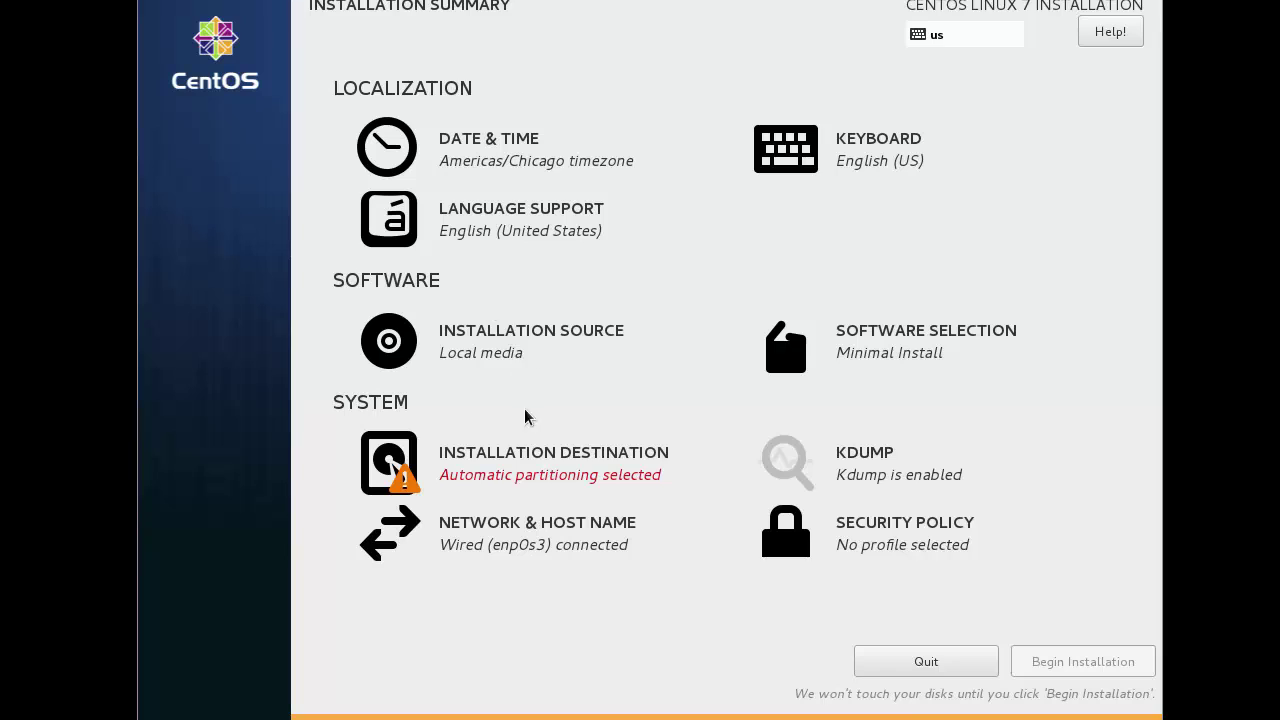
Step: Keep automatic partitioning on the 8192 MiB VBOX disk and begin the installation
{"action": "left_click", "coordinate": [552, 463]}
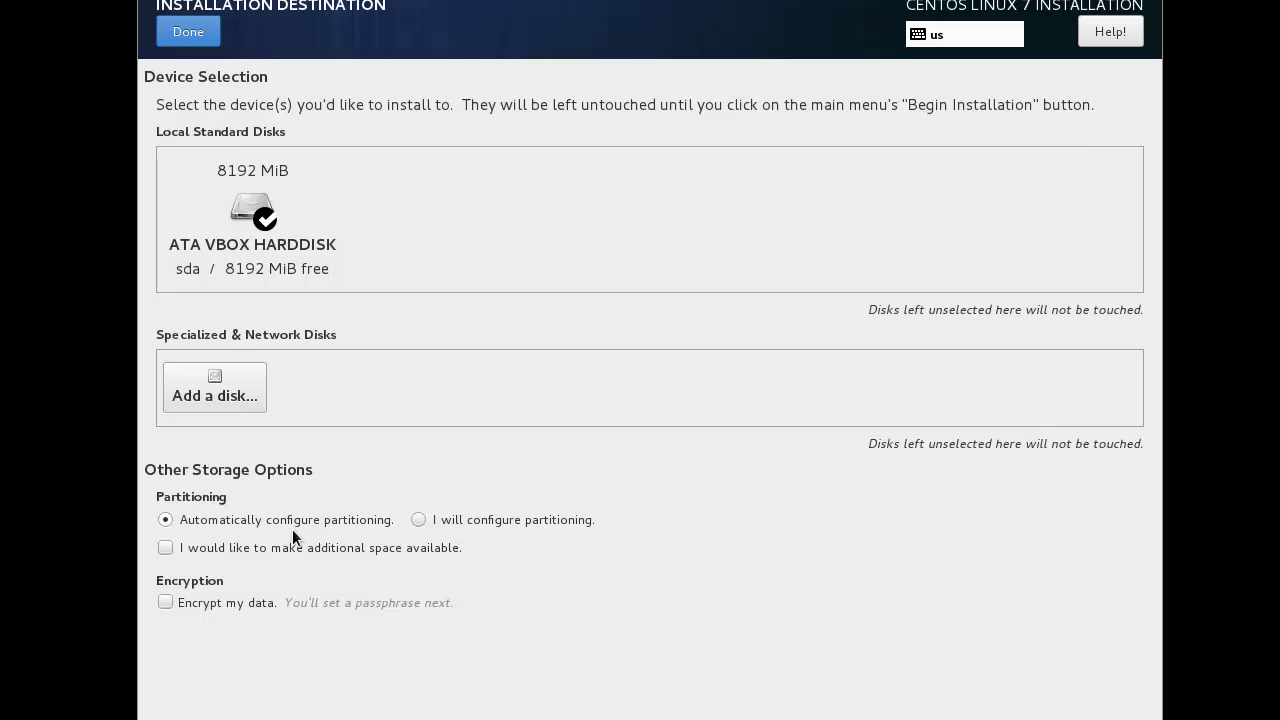
{"action": "left_click", "coordinate": [195, 41]}
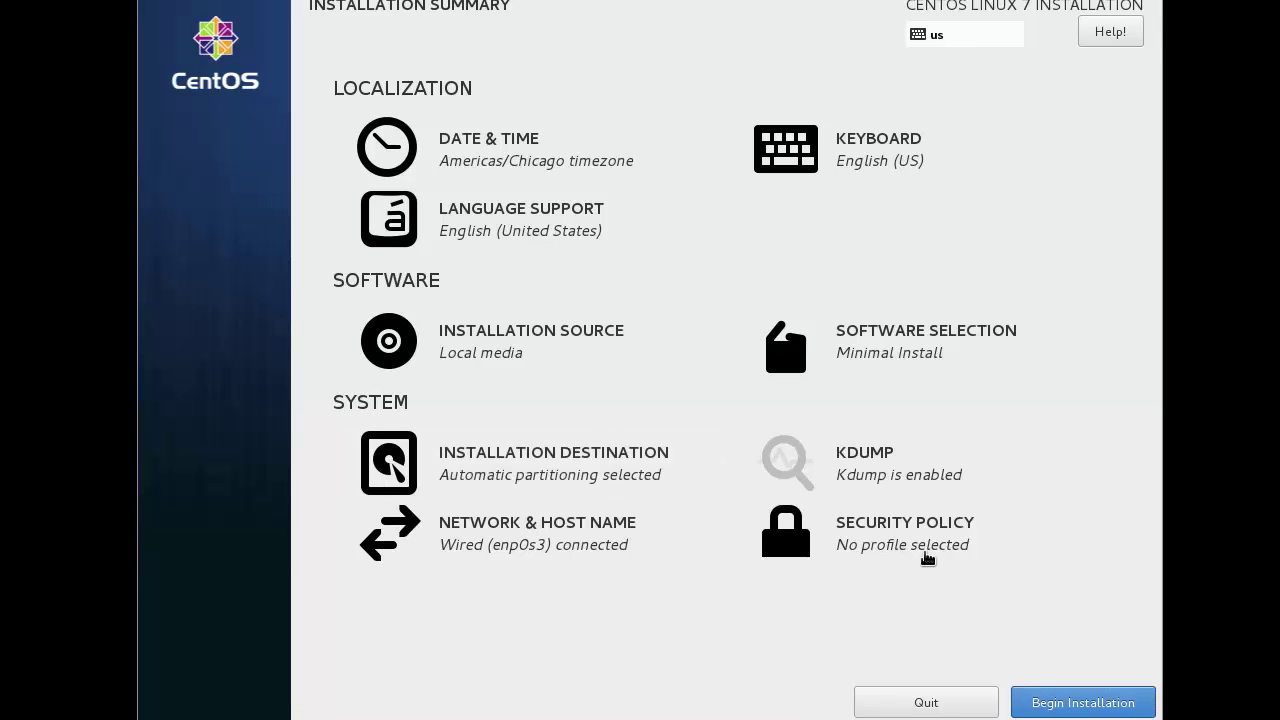
{"action": "left_click", "coordinate": [1076, 703]}
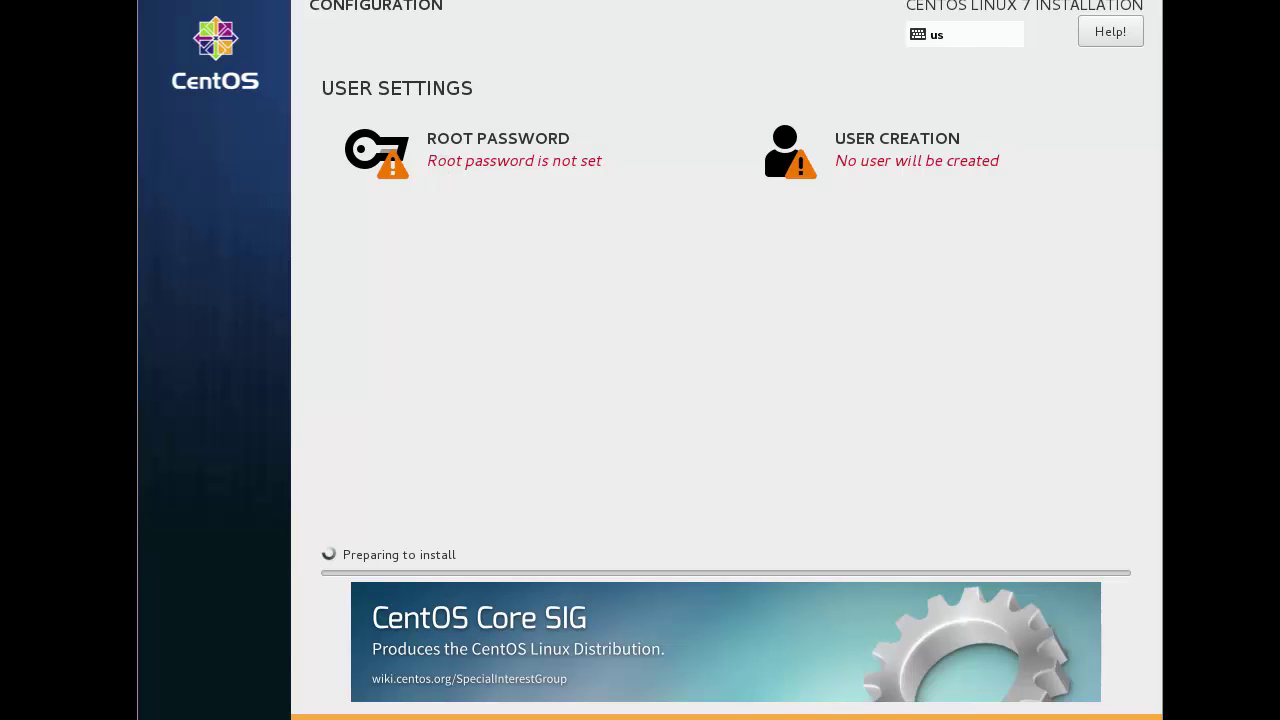
Step: Enter and confirm the root password, then wait for the installation to complete
{"action": "left_click", "coordinate": [438, 142]}
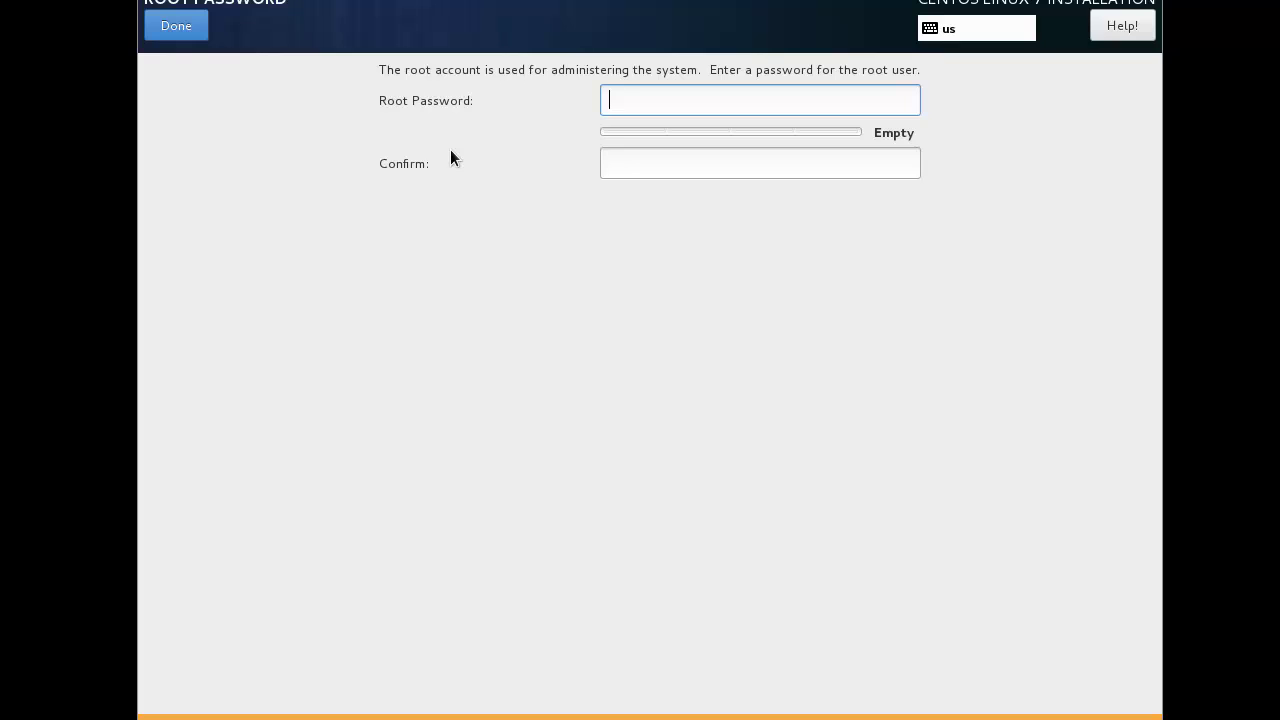
{"action": "type", "text": "pa"}
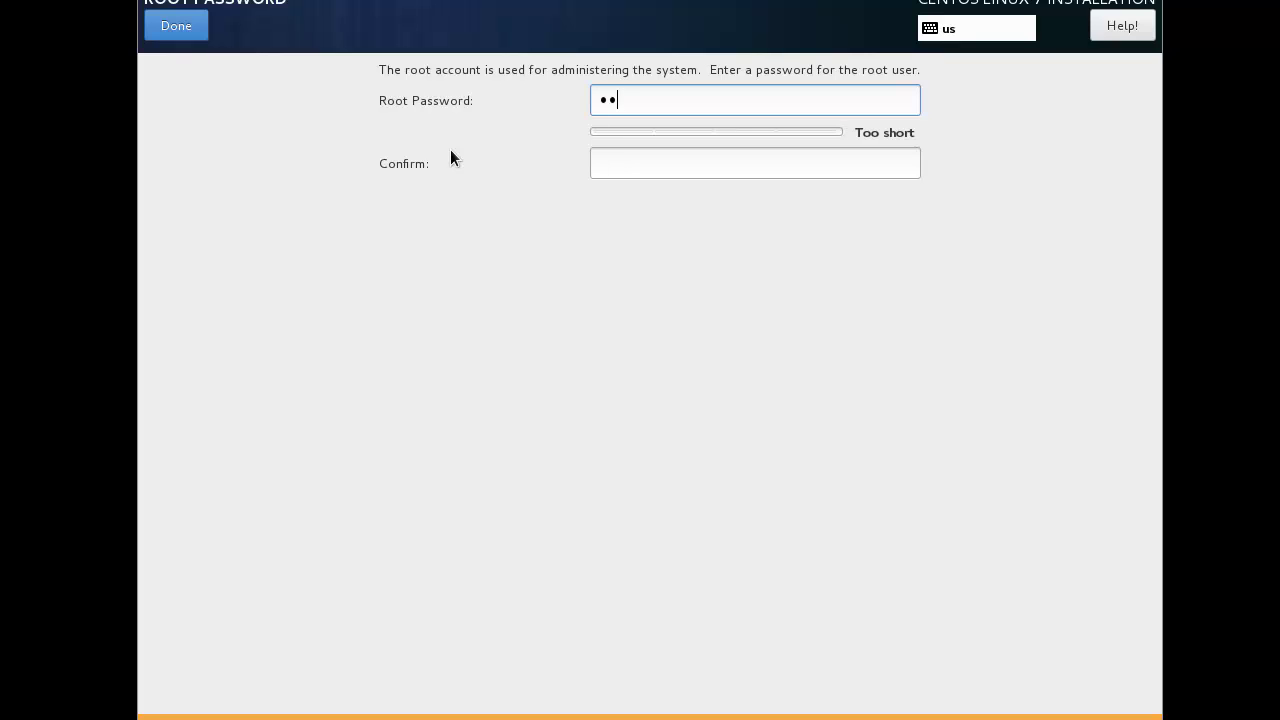
{"action": "type", "text": "ssword12"}
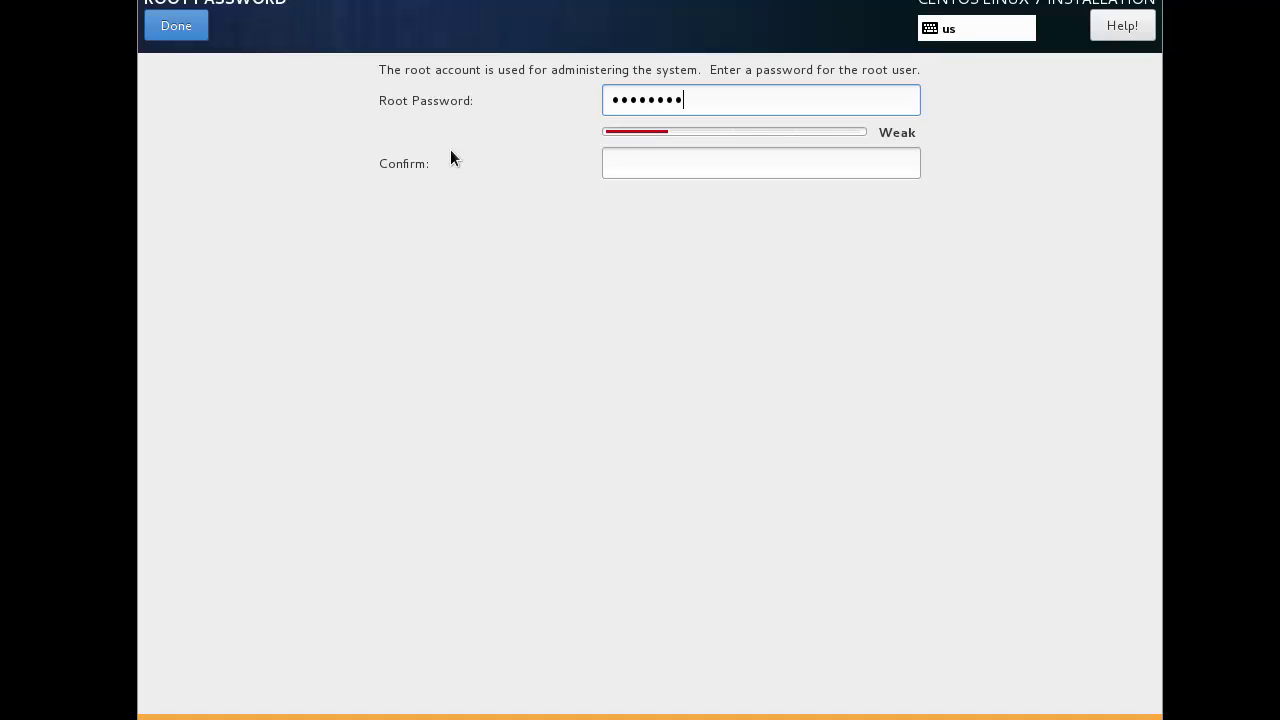
{"action": "type", "text": "3"}
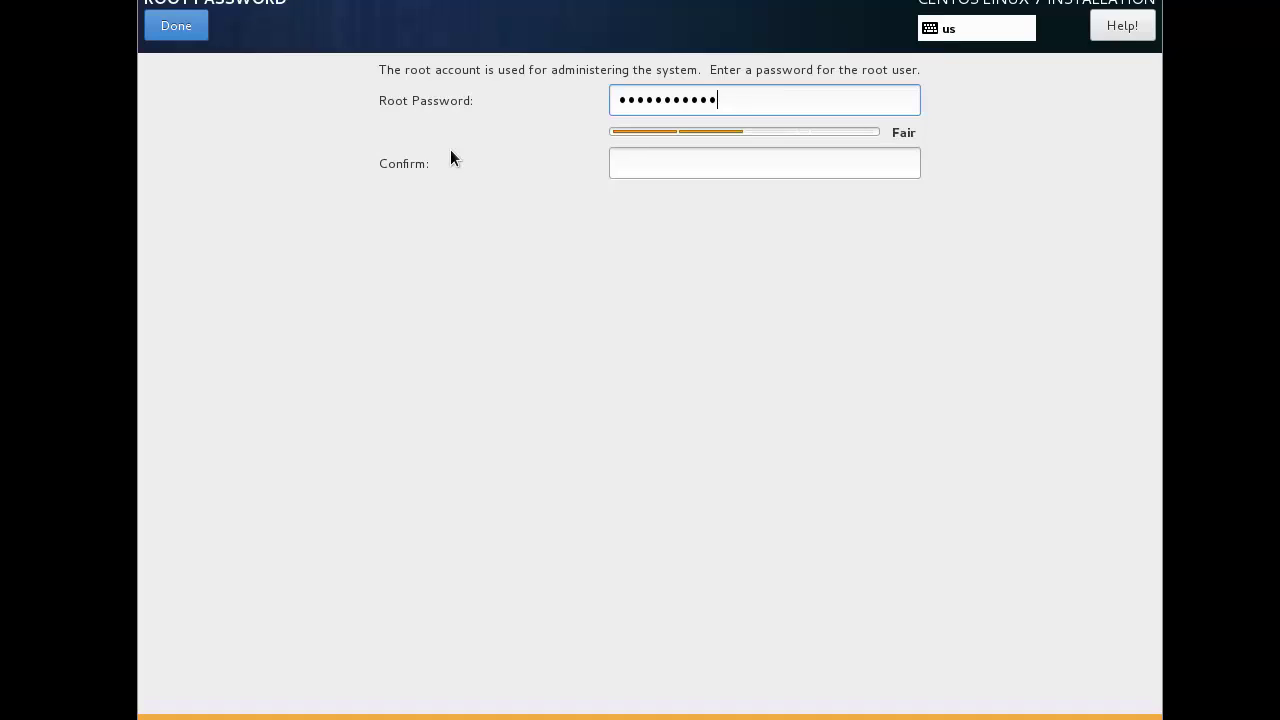
{"action": "key", "text": "Tab"}
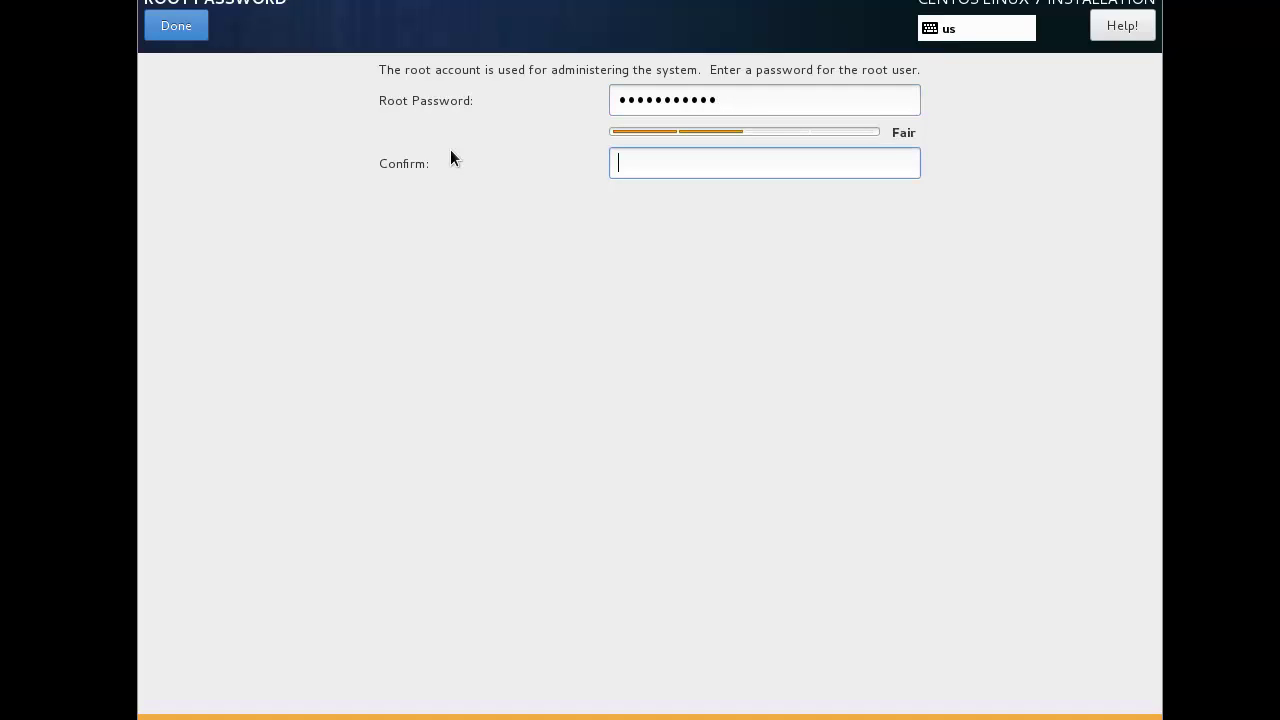
{"action": "type", "text": "password123"}
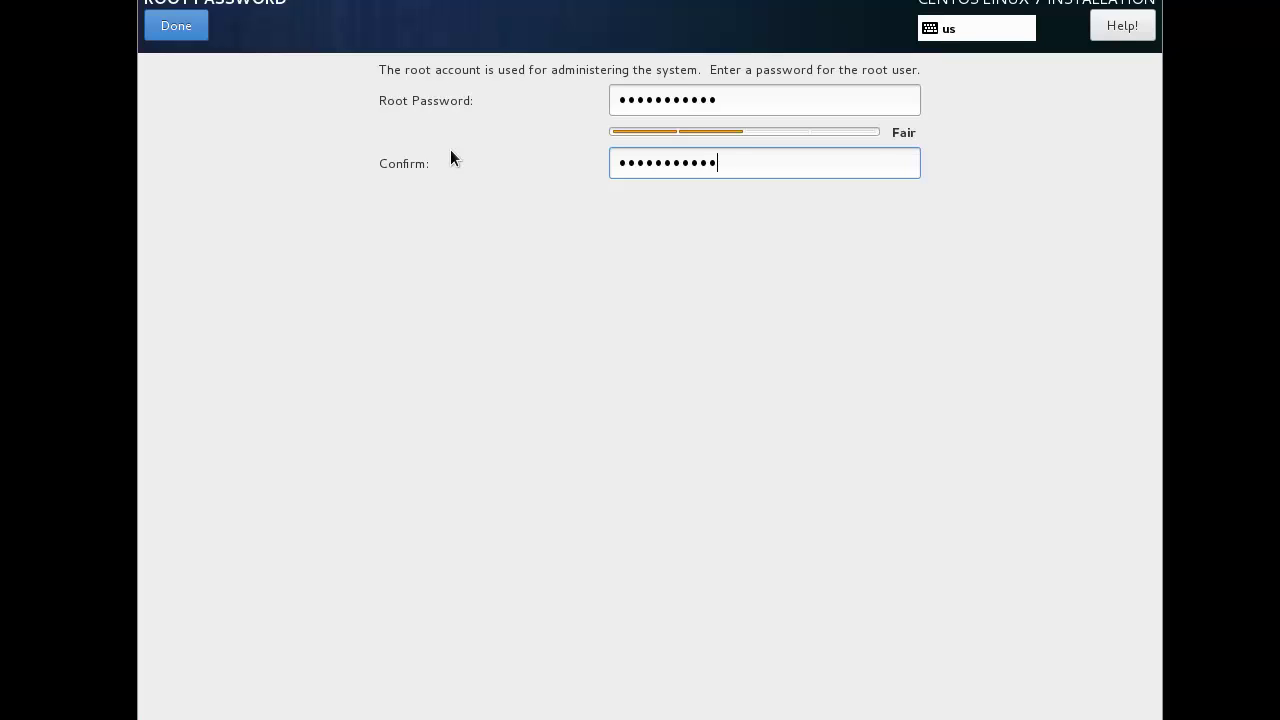
{"action": "left_click", "coordinate": [171, 36]}
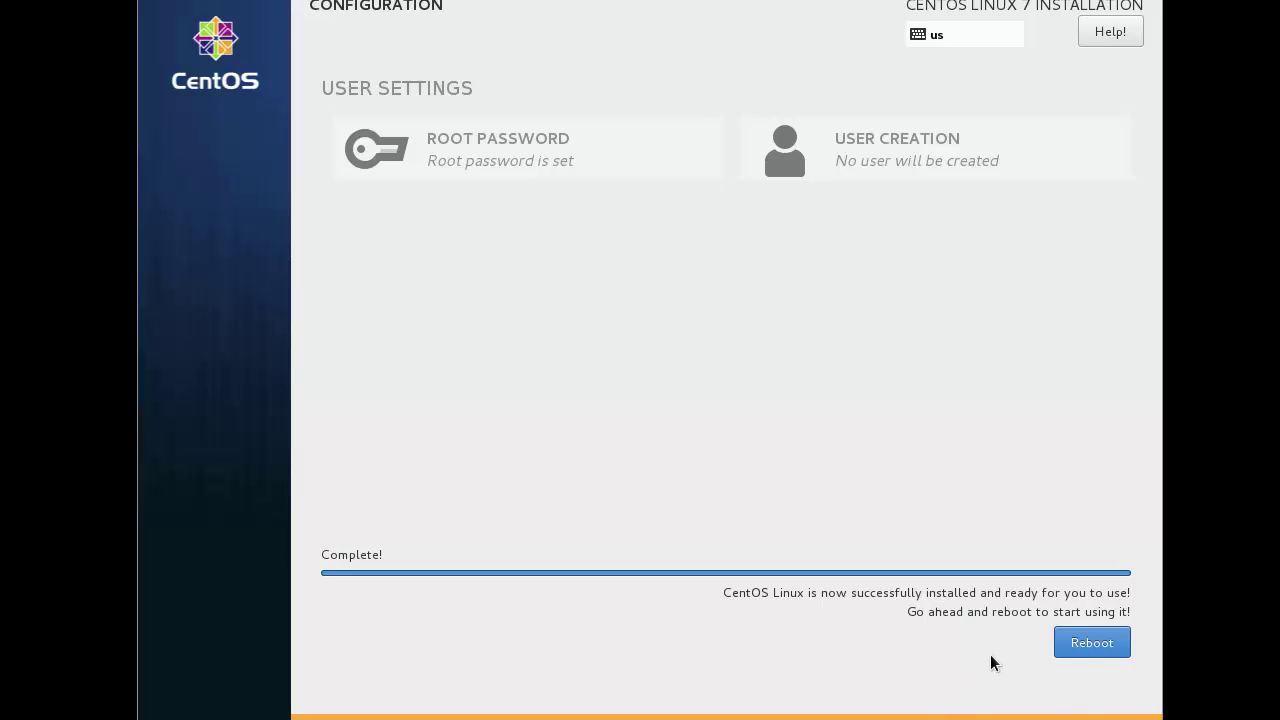
Step: Reboot server01 into CentOS Linux 7, bring its window forward, and log in as root with the root password
{"action": "left_click", "coordinate": [1071, 645]}
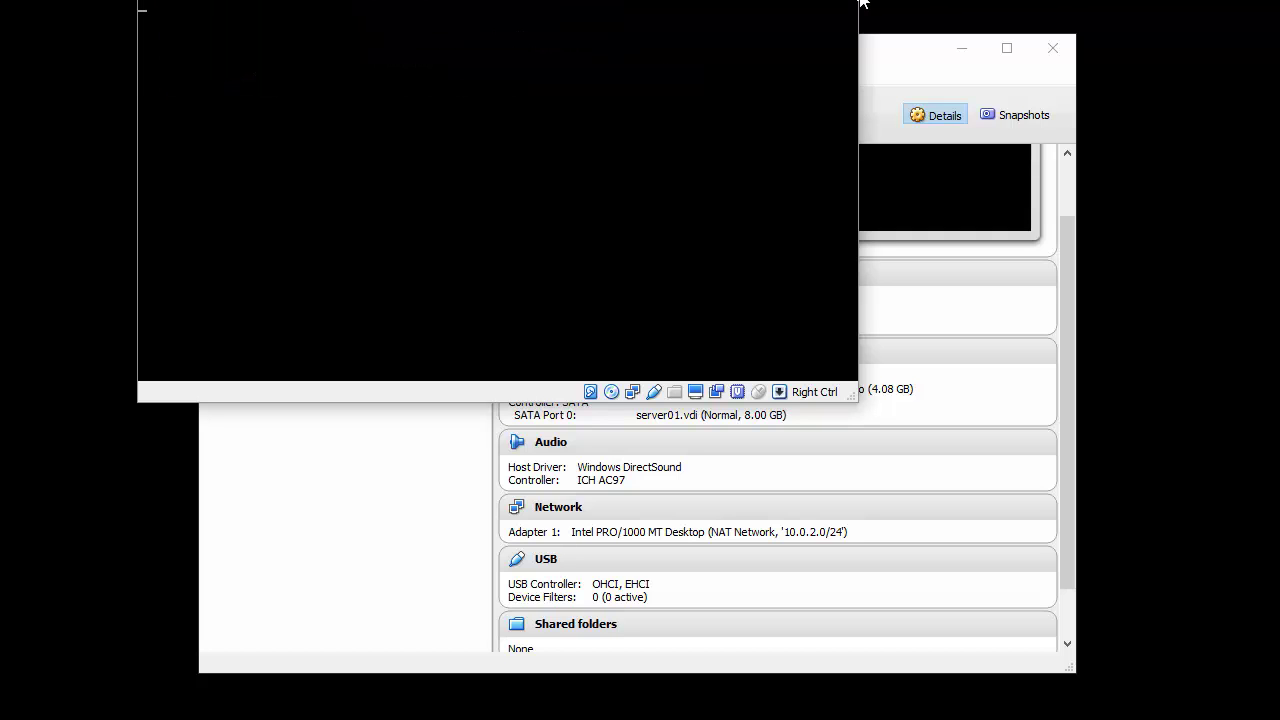
{"action": "left_click_drag", "start_coordinate": [650, 2], "coordinate": [777, 54]}
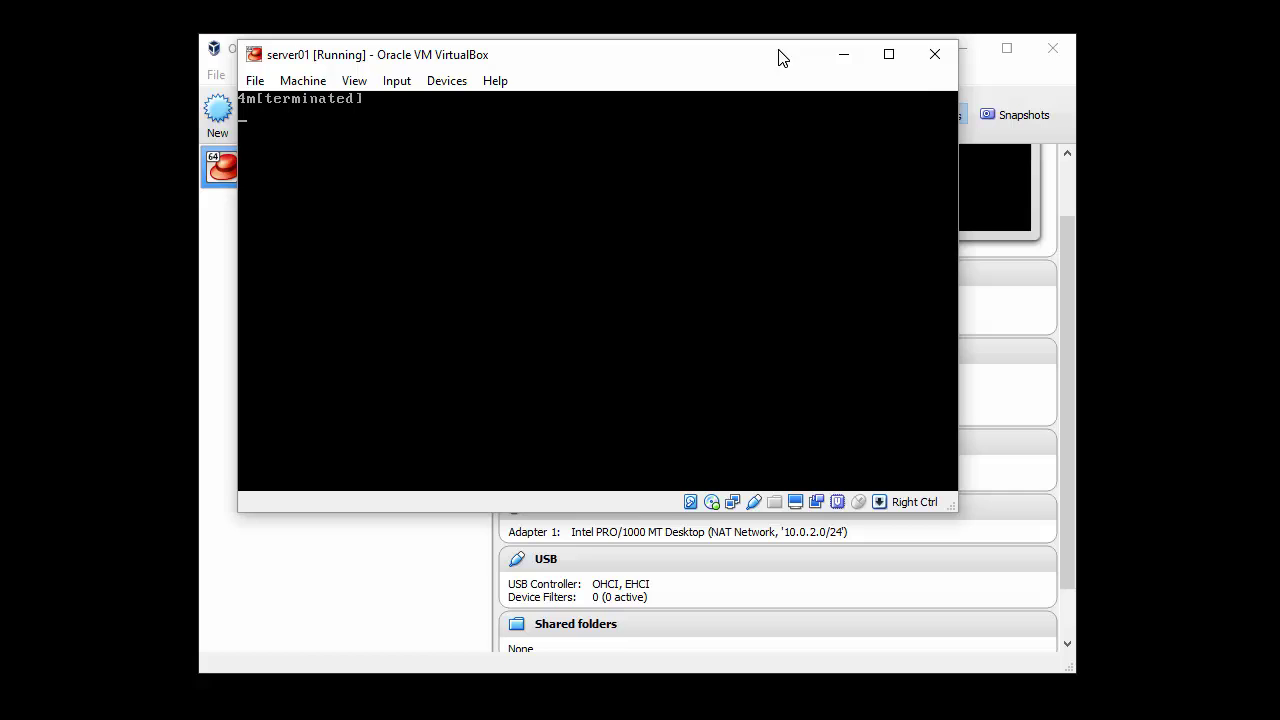
{"action": "left_click", "coordinate": [971, 46]}
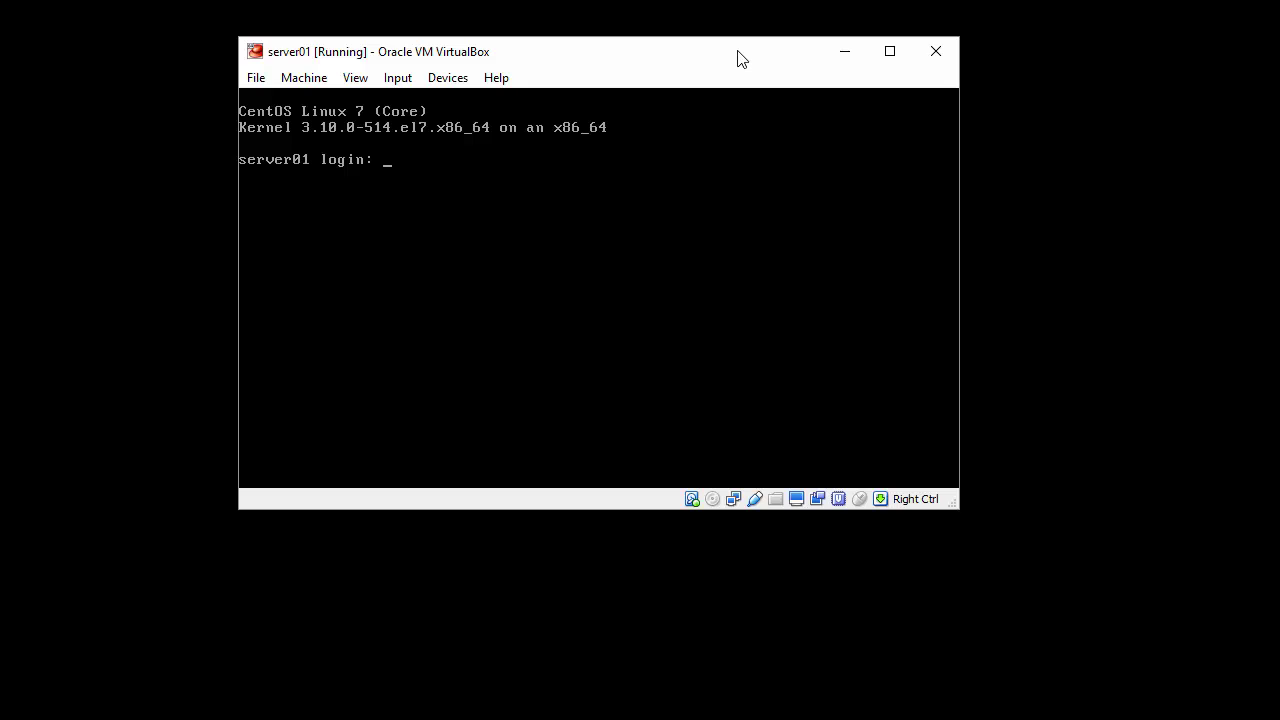
{"action": "type", "text": "root"}
{"action": "key", "text": "Return"}
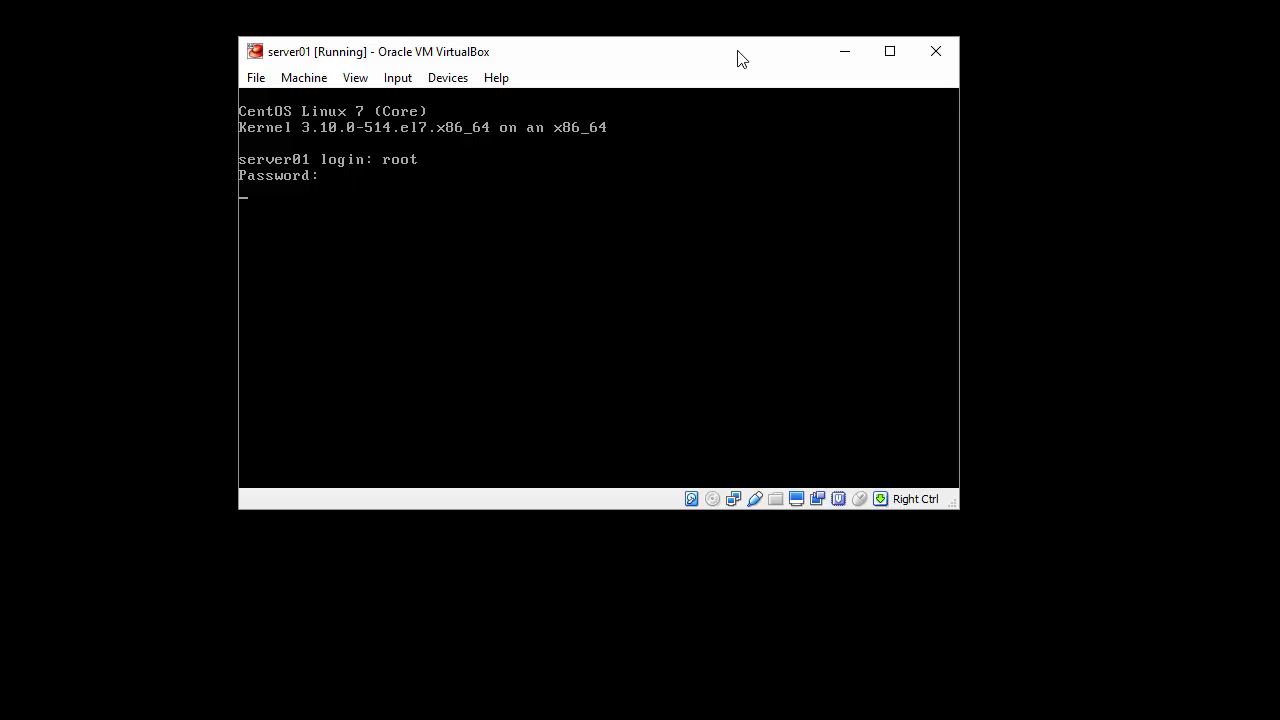